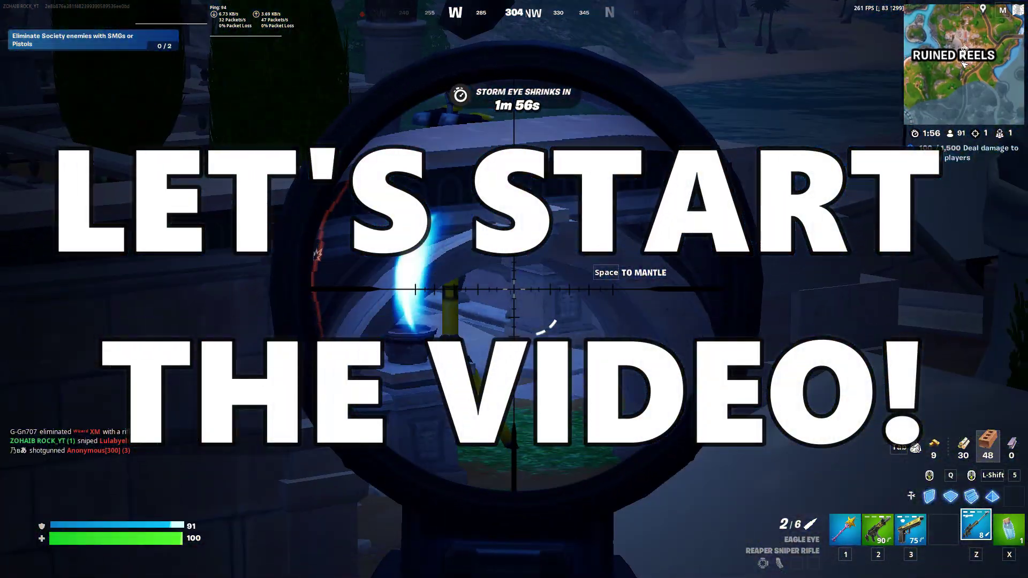
right_click(513, 289)
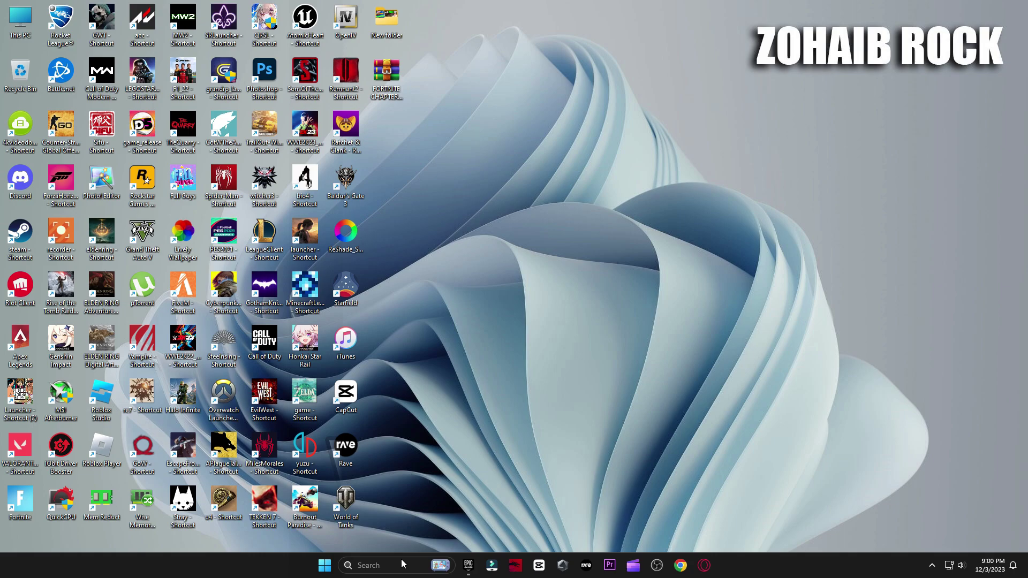
- Find the Windows update check by searching for "windows", run it and close Settings
left_click(401, 559)
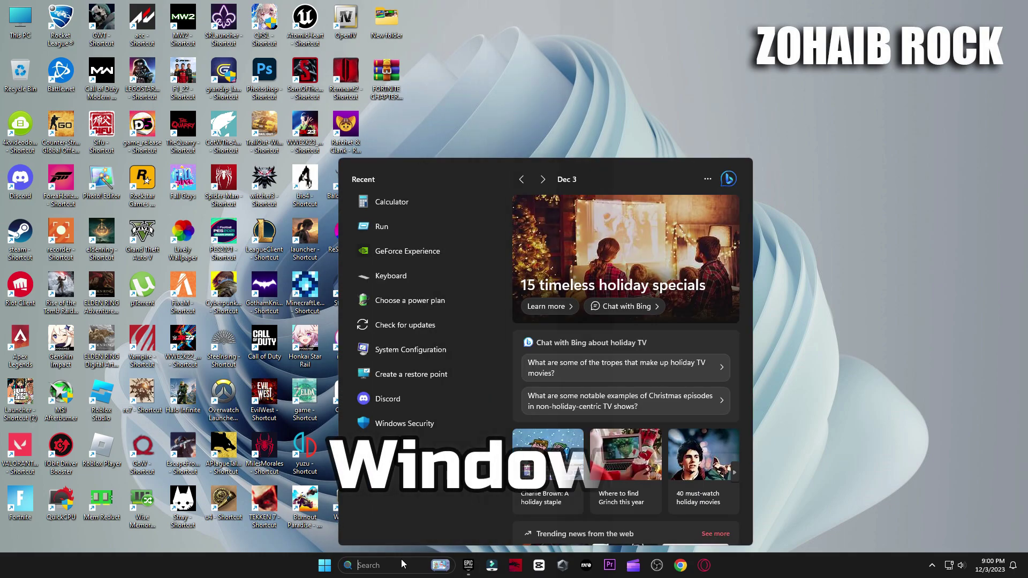
type("windows")
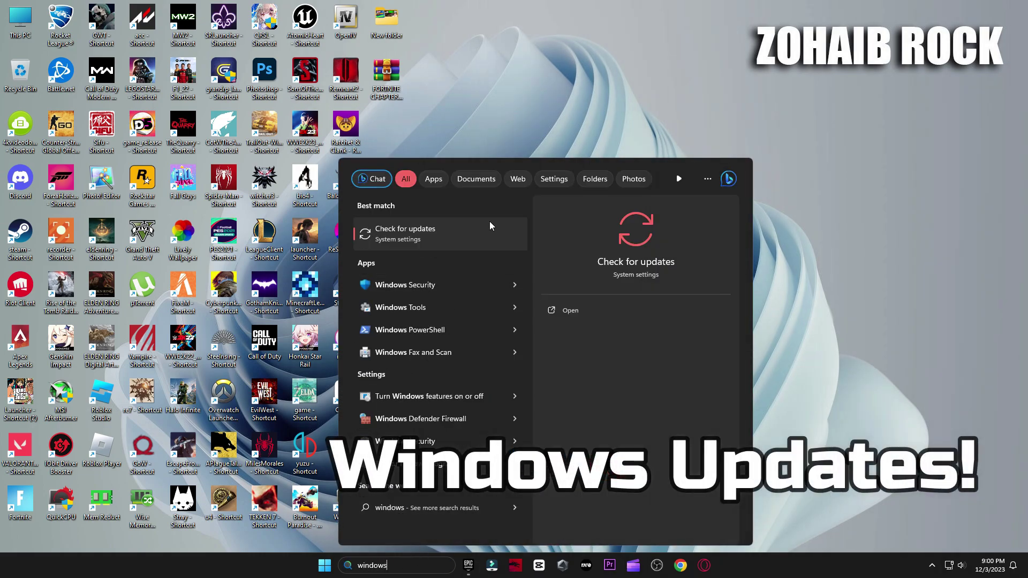
left_click(413, 234)
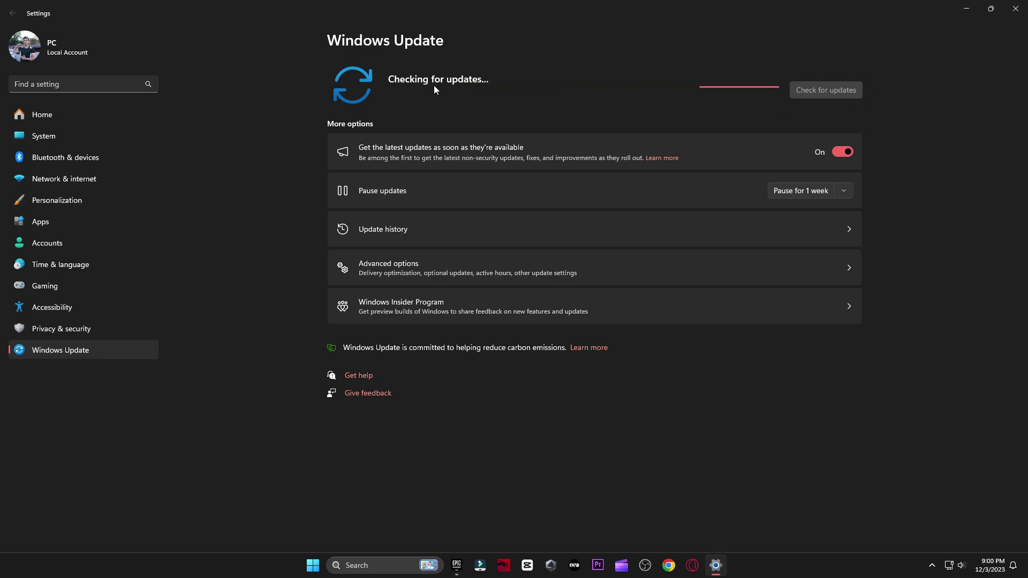
left_click(1015, 9)
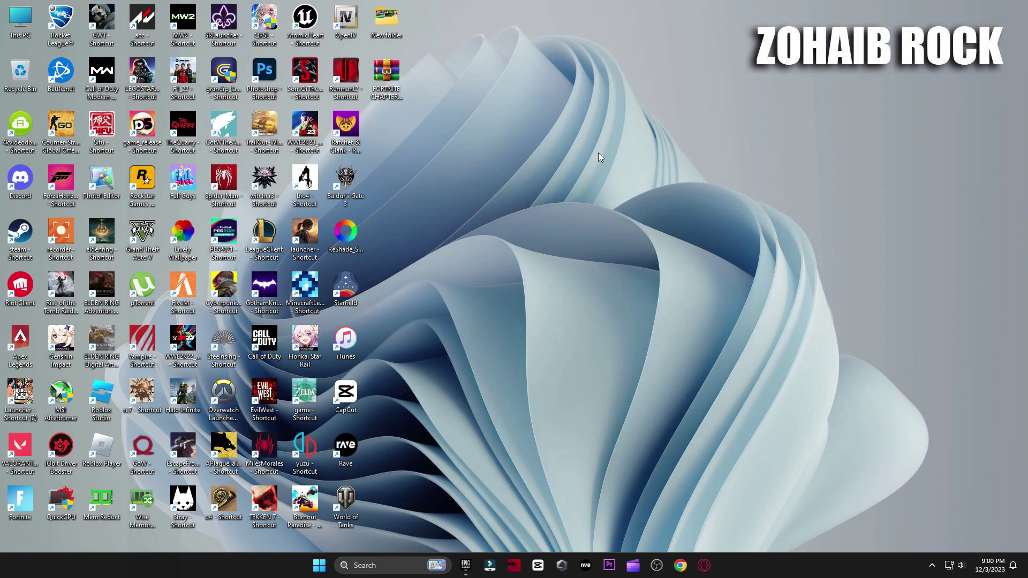
- Search automatically for an updated driver for the NVIDIA GeForce RTX 3070 display adapter in Device Manager and close Computer Management
right_click(20, 19)
left_click(54, 163)
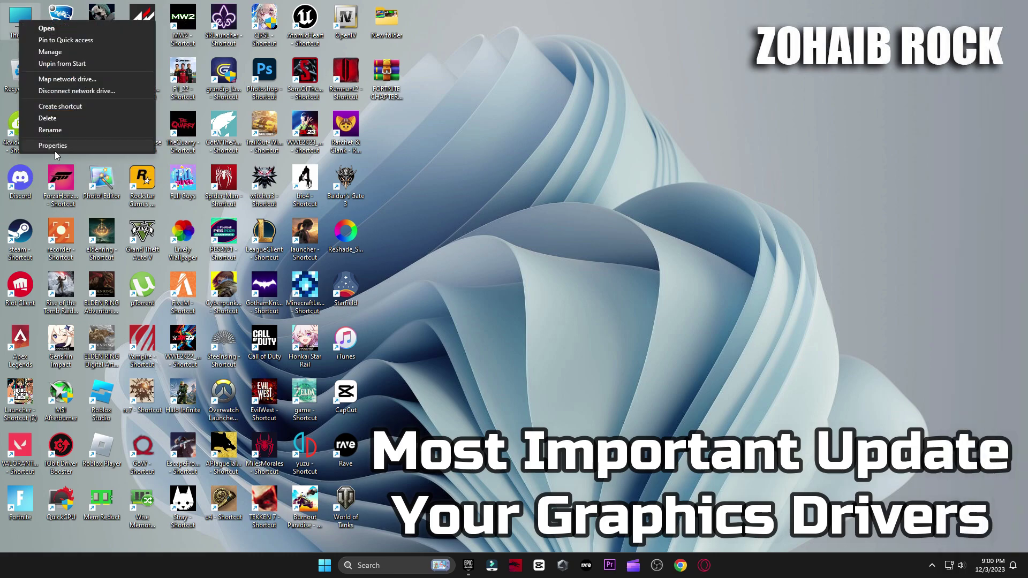
left_click(60, 51)
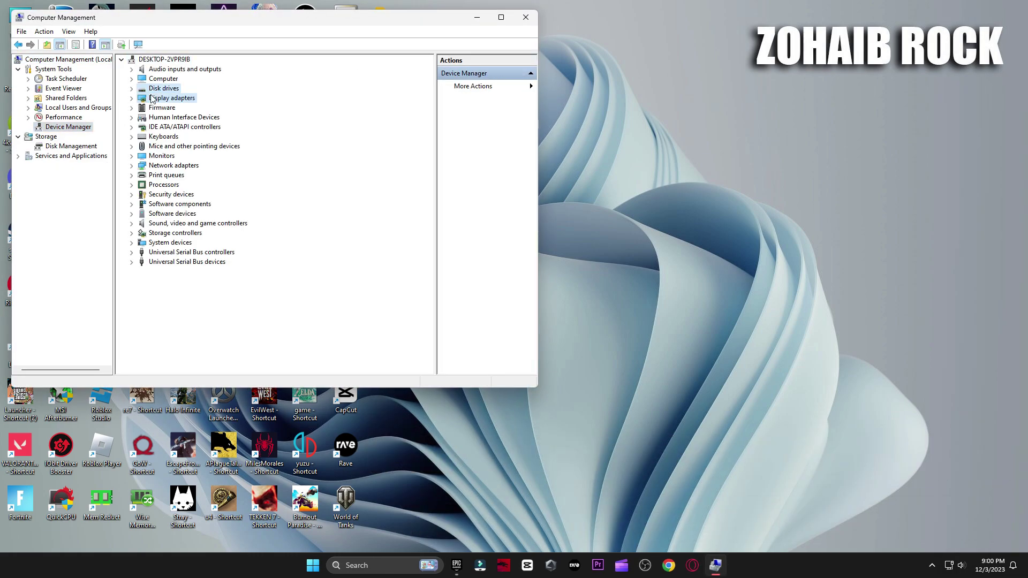
left_click(133, 99)
right_click(195, 108)
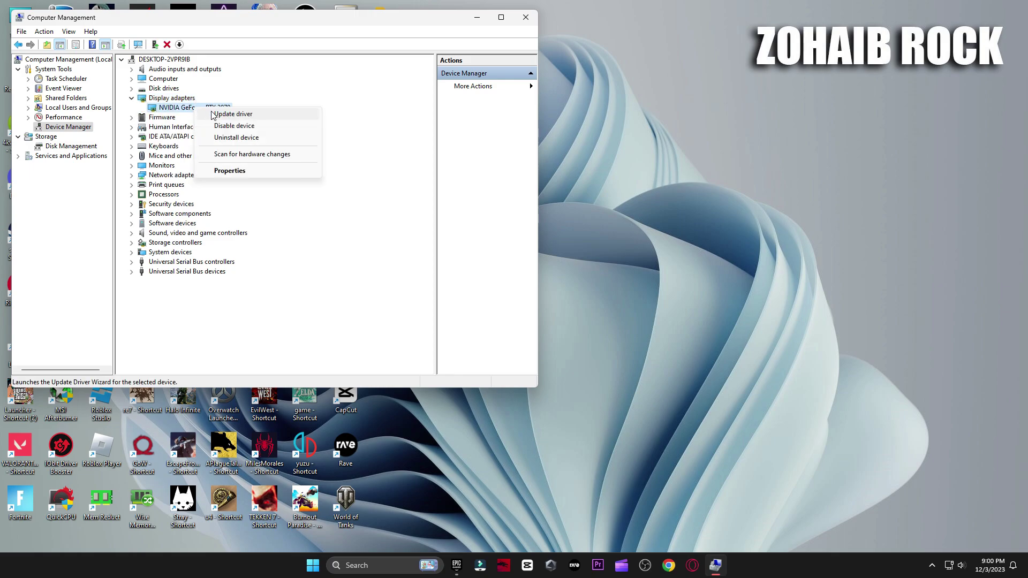
left_click(220, 116)
left_click(268, 173)
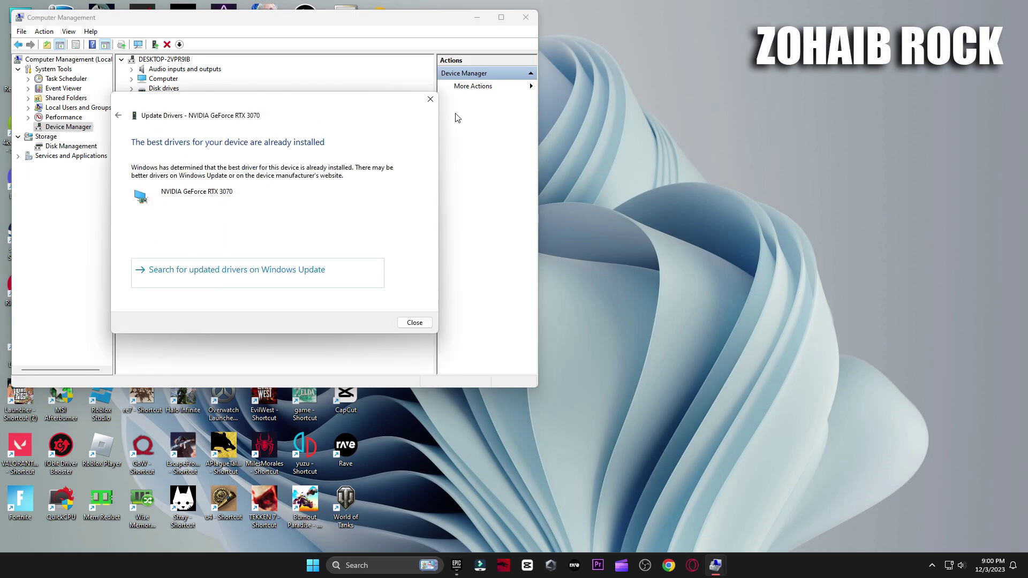
left_click(430, 99)
left_click(535, 20)
- Move the Fortnite Chapter 5 FPS Boost Pack archive to an empty area of the desktop and extract it there with WinRAR
left_click_drag(396, 75, 594, 140)
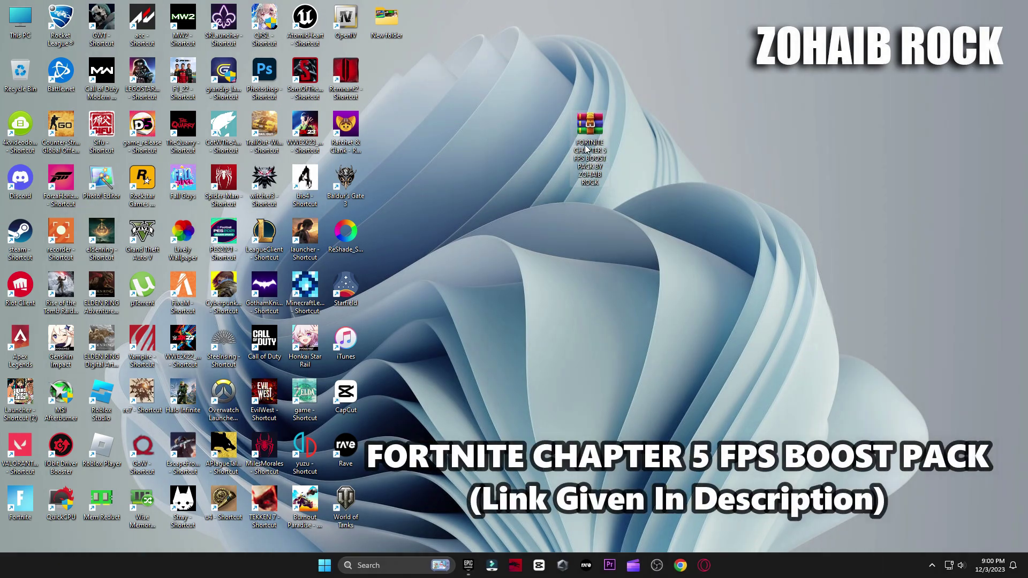
right_click(586, 149)
mouse_move(631, 336)
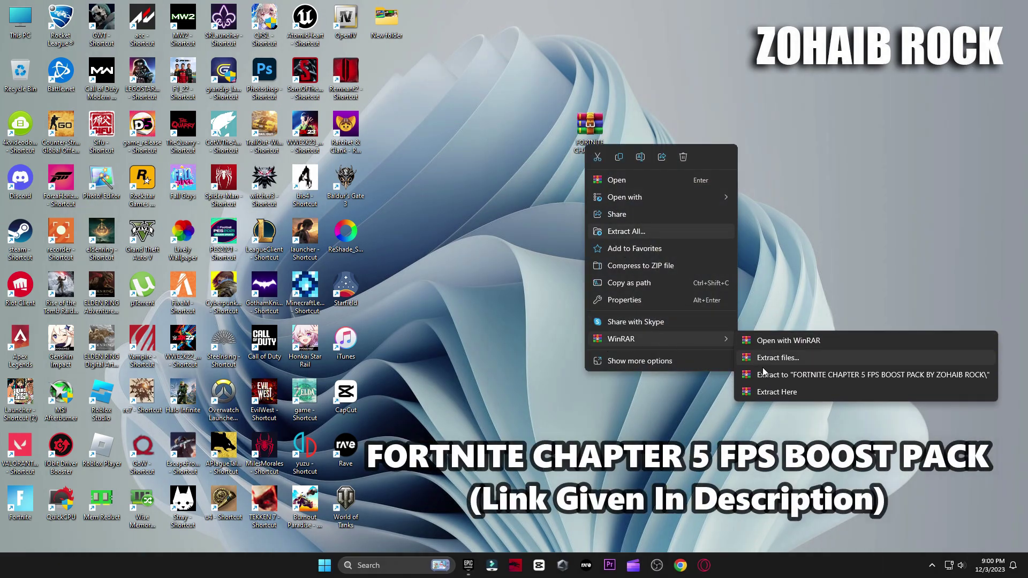
left_click(776, 394)
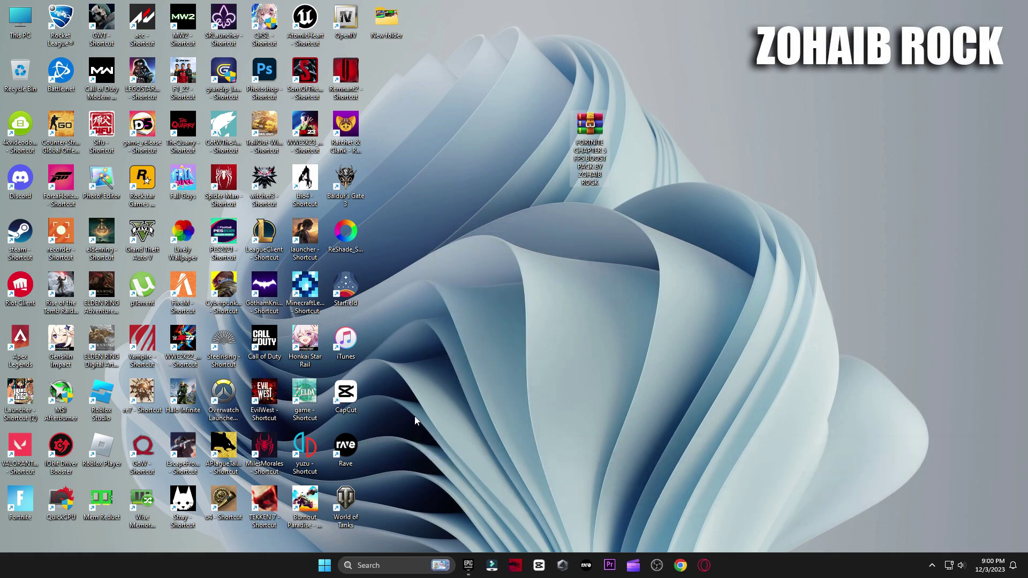
left_click_drag(527, 140, 535, 145)
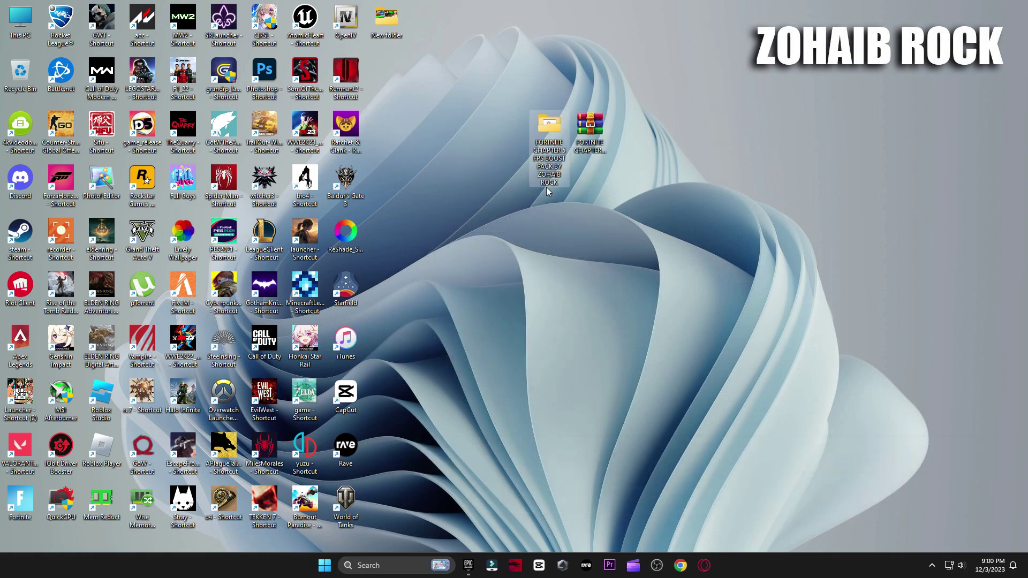
- Launch Create A Restore Point from the pack's 0 Start folder and confirm system protection as turned on for Local Disk (C:)
double_click(541, 129)
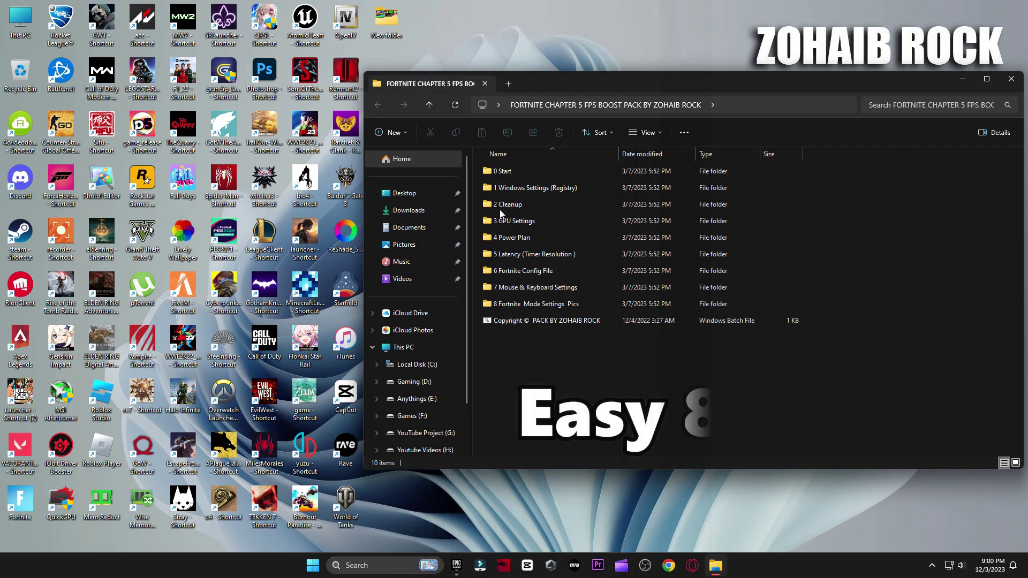
double_click(513, 175)
double_click(545, 175)
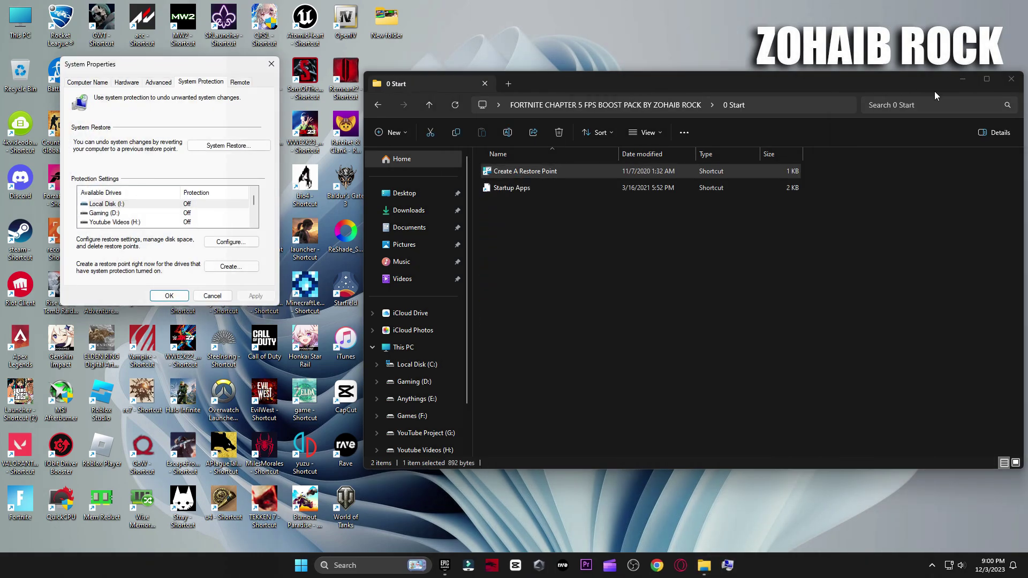
left_click(1011, 79)
left_click_drag(161, 64, 552, 68)
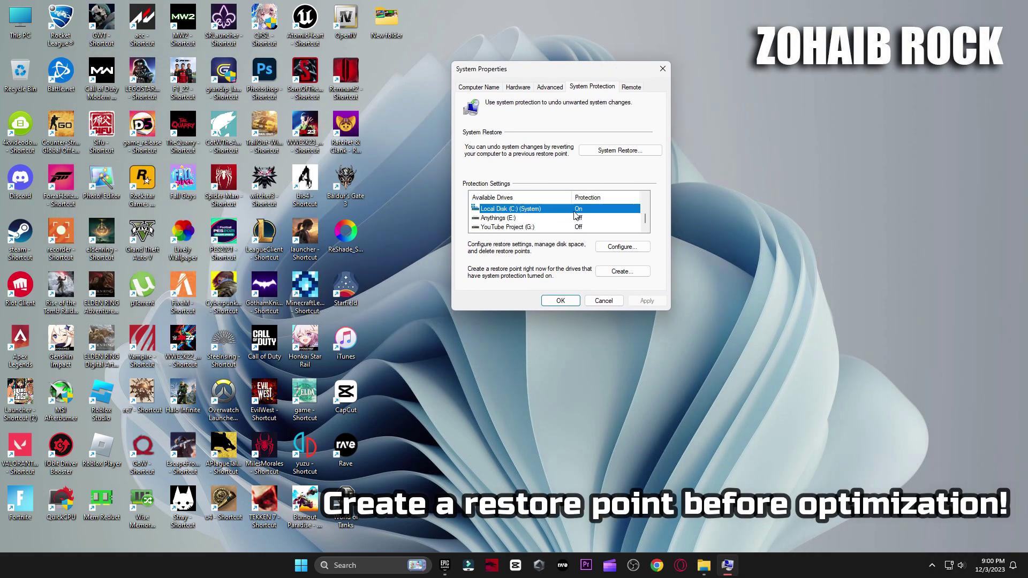
left_click(622, 247)
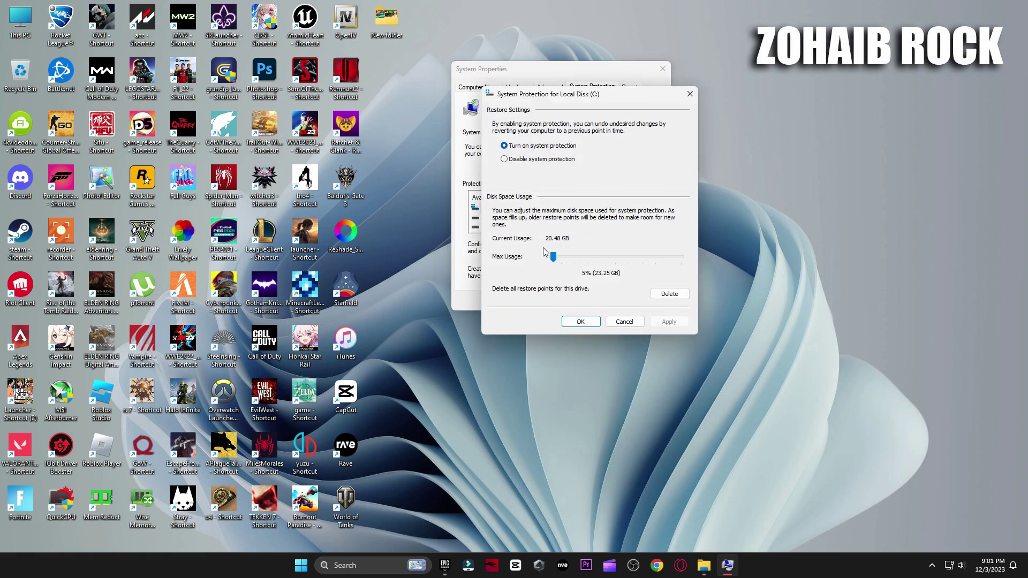
left_click(580, 322)
- Create a restore point described as "backup" and close System Properties
left_click(621, 271)
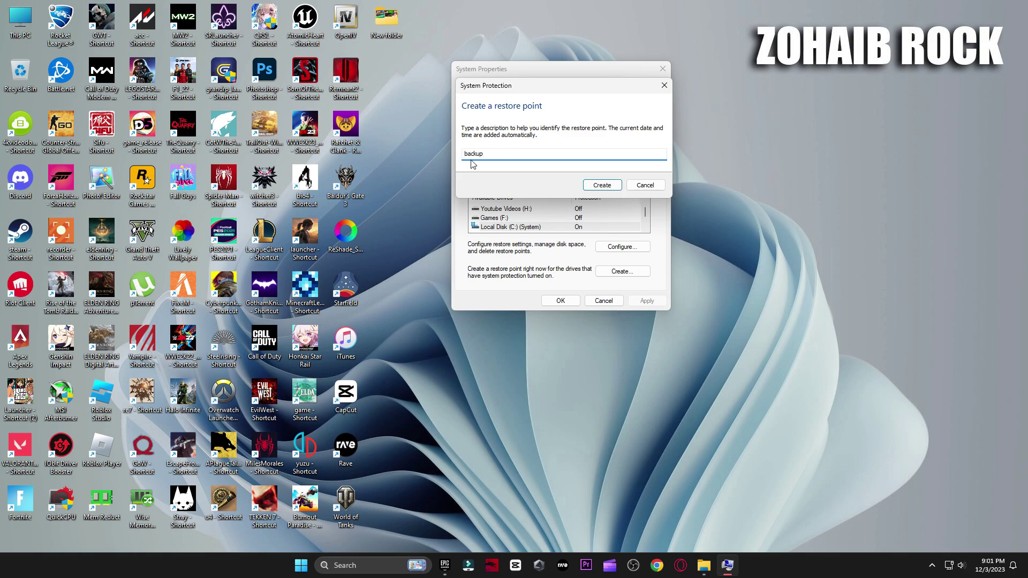
left_click(601, 186)
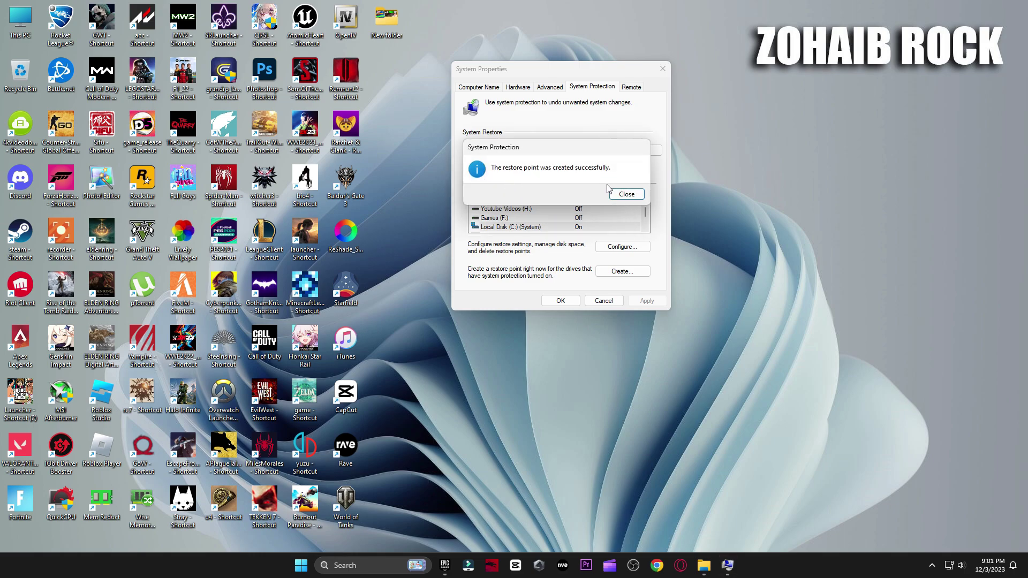
left_click(625, 194)
left_click(560, 300)
- Review the startup apps through the pack's Startup Apps shortcut, set uTorrent to Disabled and close Task Manager
left_click(715, 566)
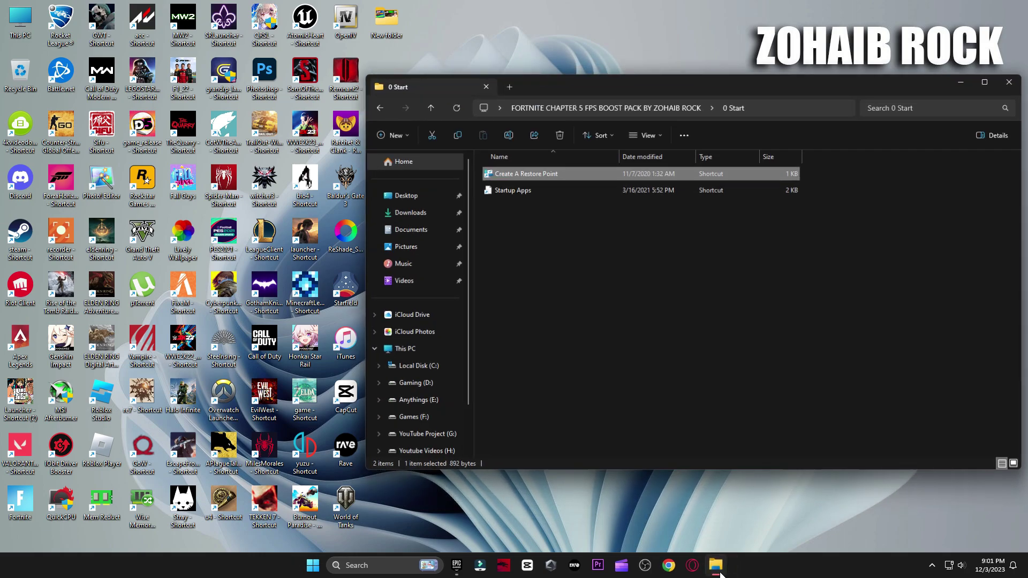
double_click(522, 189)
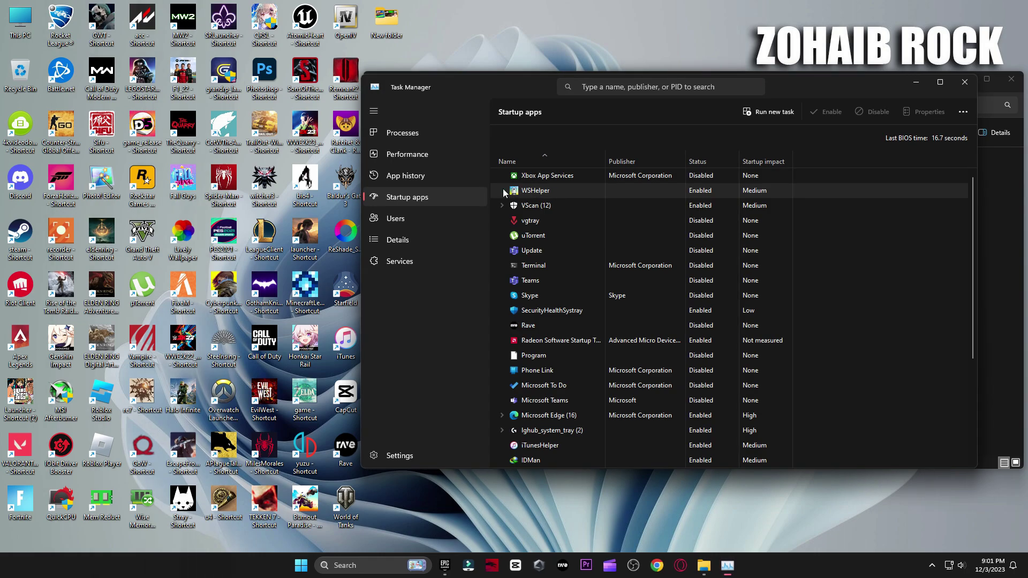
scroll(574, 350, "down", 3)
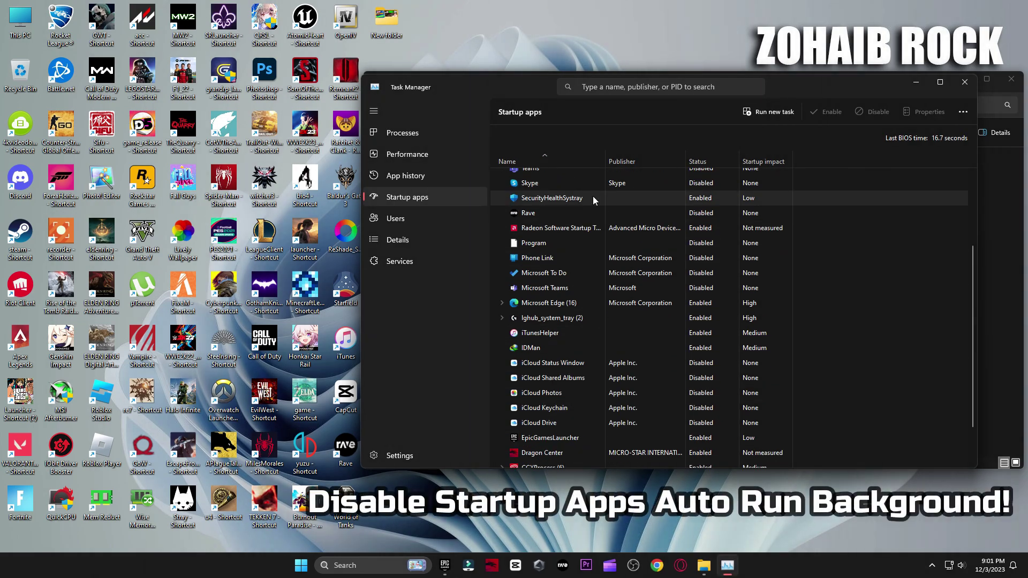
scroll(610, 267, "down", 2)
scroll(624, 290, "up", 4)
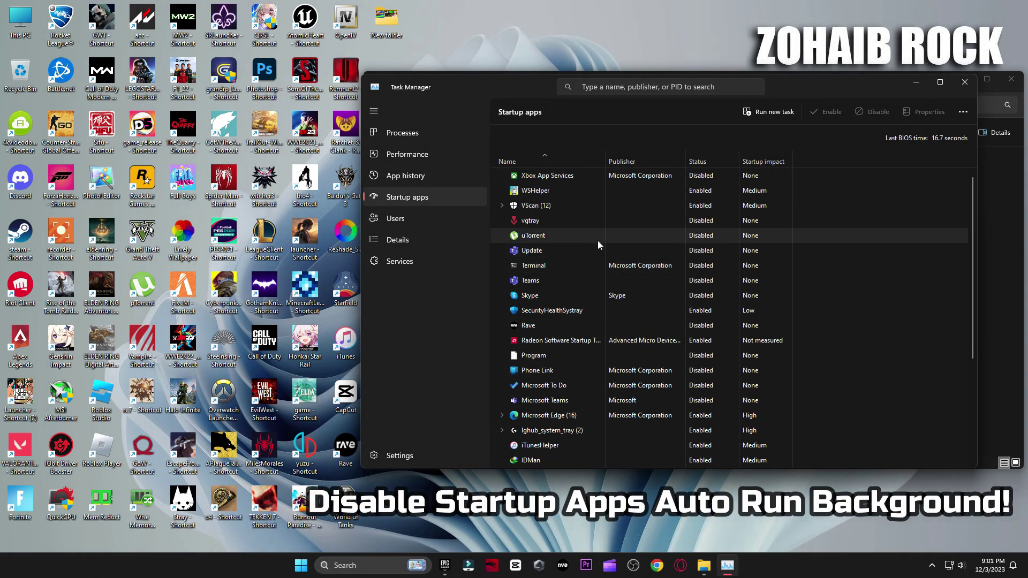
left_click(826, 111)
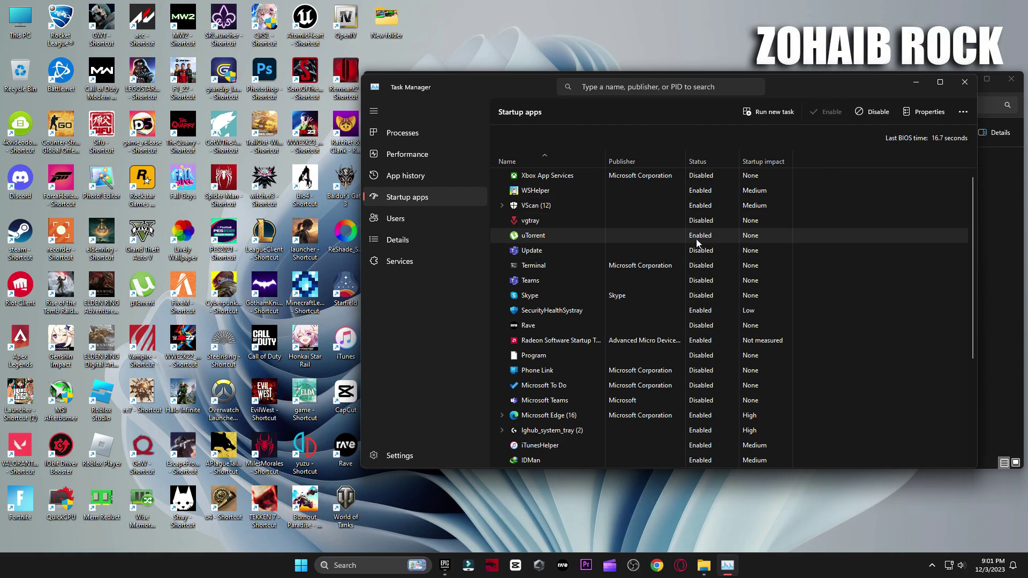
left_click(865, 111)
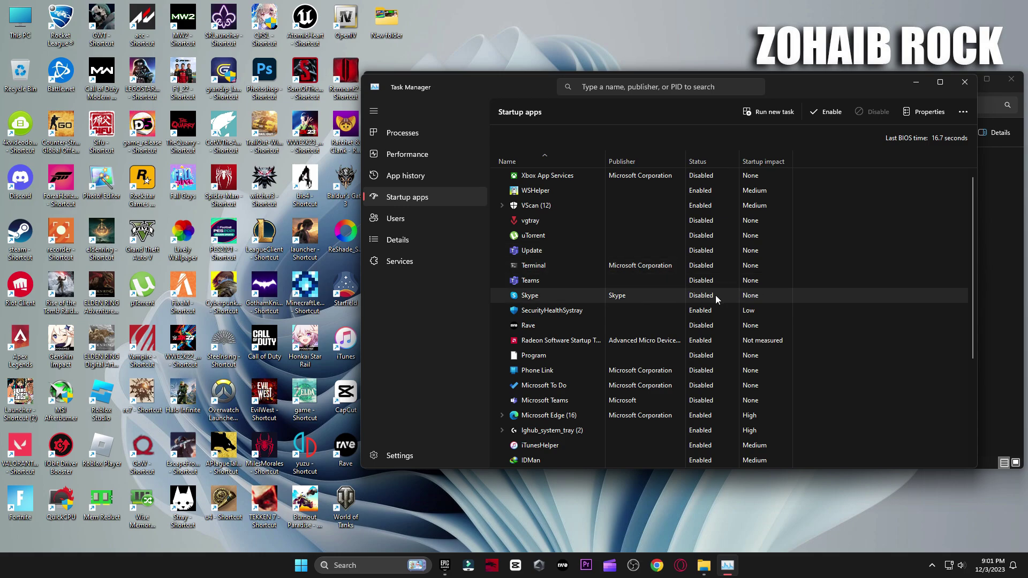
scroll(704, 349, "down", 3)
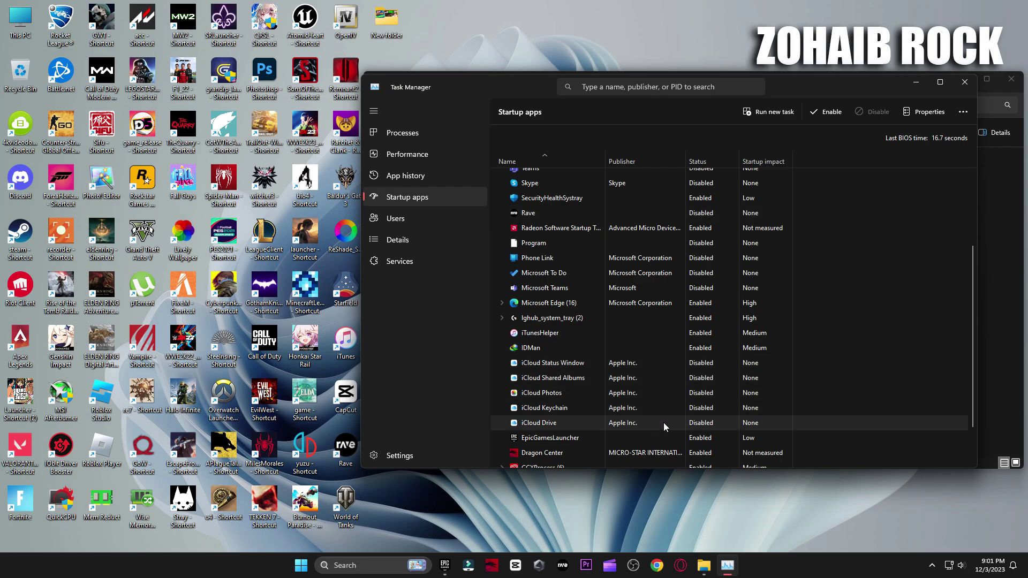
scroll(675, 407, "down", 2)
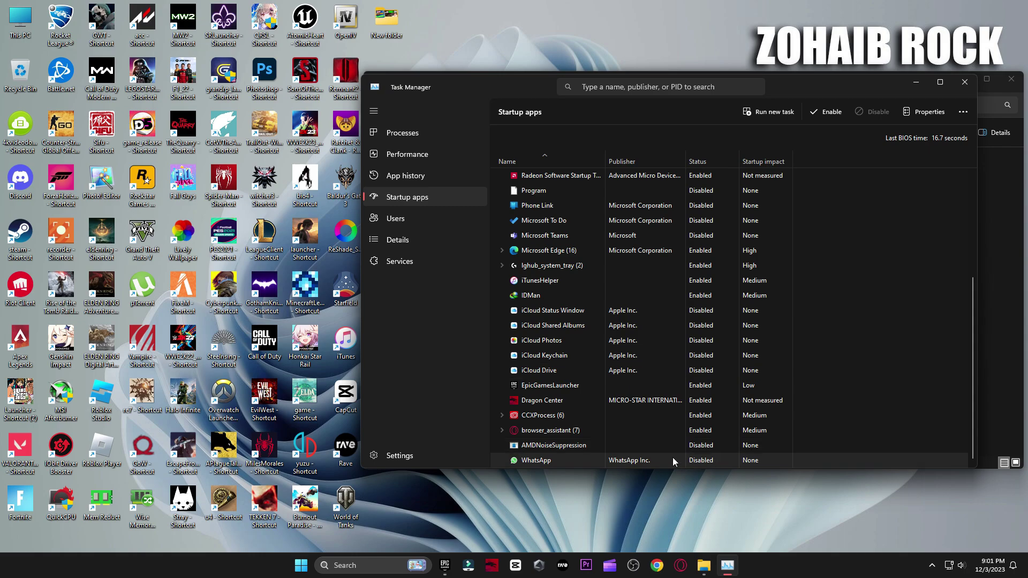
left_click(956, 85)
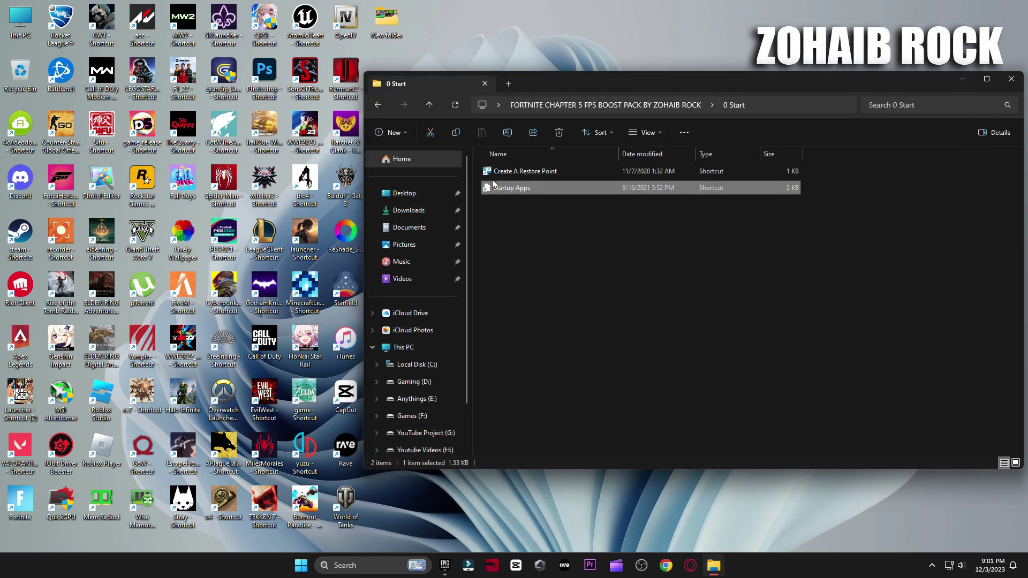
- Open the pack's 1 Windows Settings (Registry) folder and look over the System page in Windows Settings
left_click(378, 105)
double_click(503, 189)
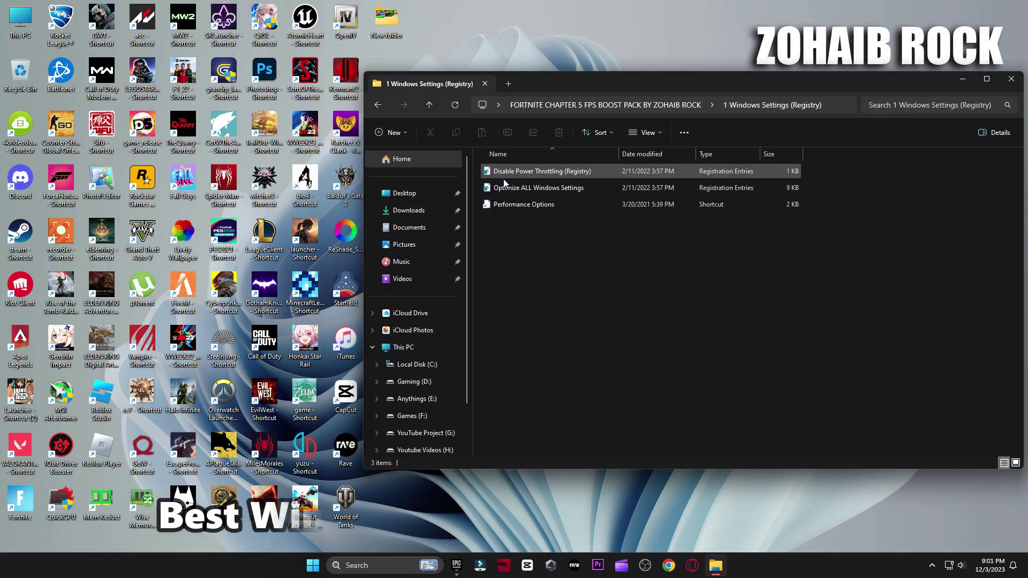
left_click(313, 563)
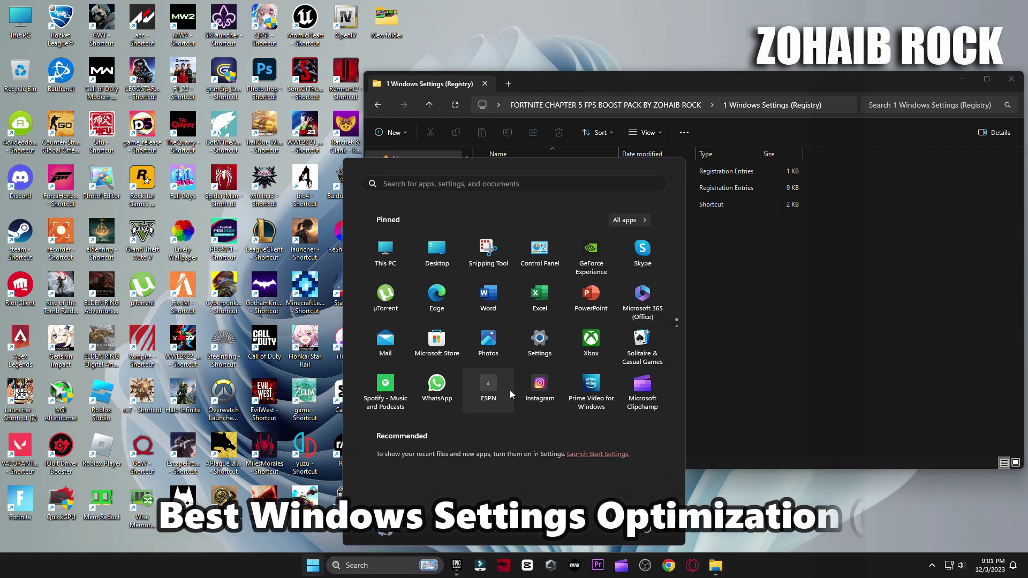
left_click(539, 342)
left_click(22, 140)
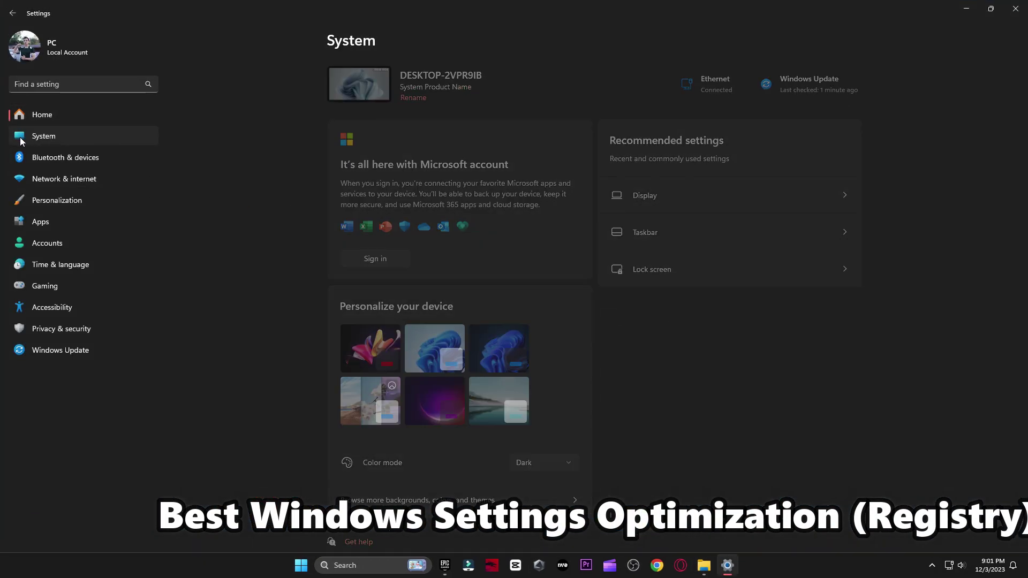
scroll(635, 334, "down", 5)
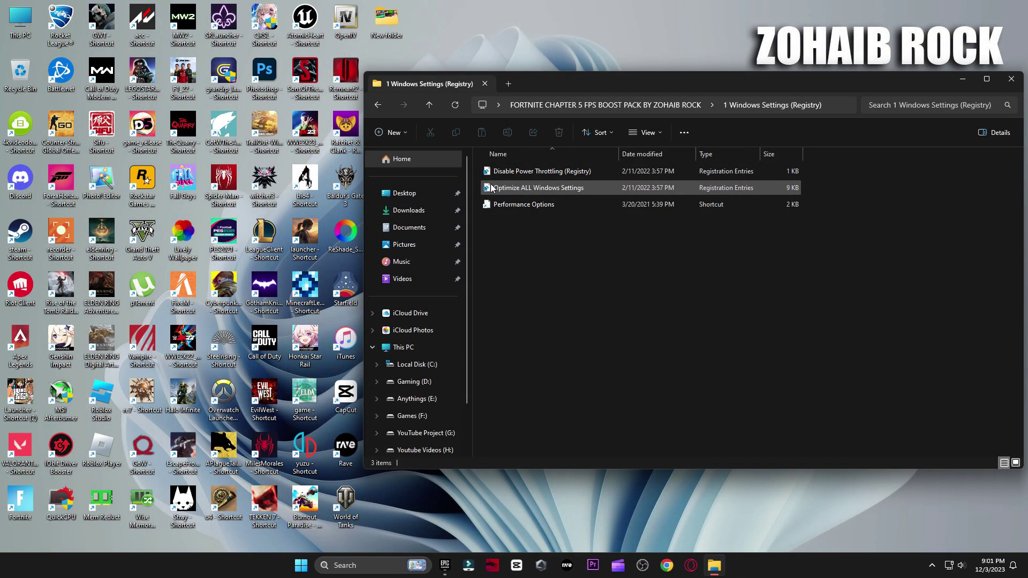
- Add the Optimize ALL Windows Settings and Disable Power Throttling (Registry) files to the Windows registry
double_click(538, 187)
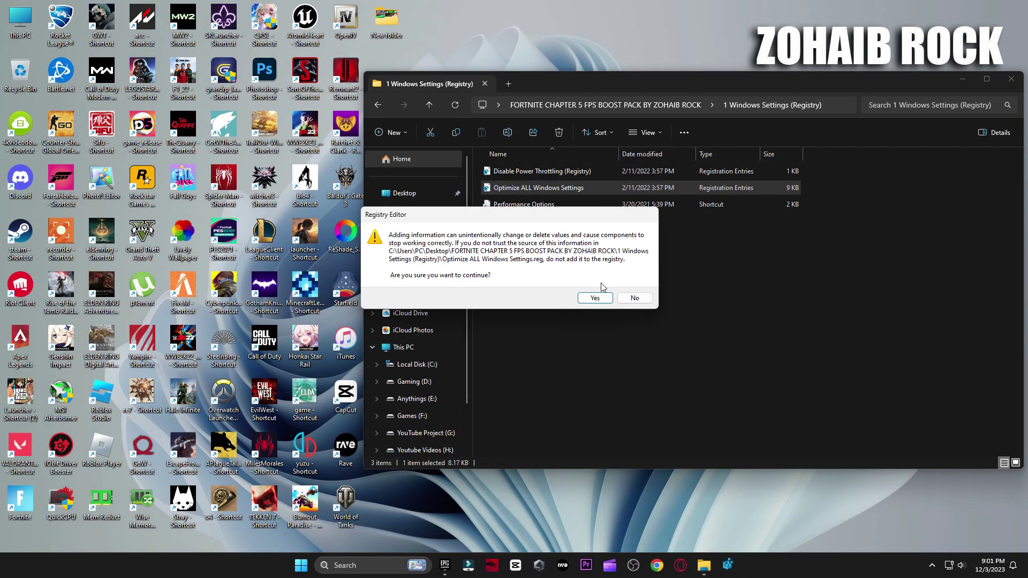
left_click(599, 298)
left_click(635, 285)
double_click(557, 172)
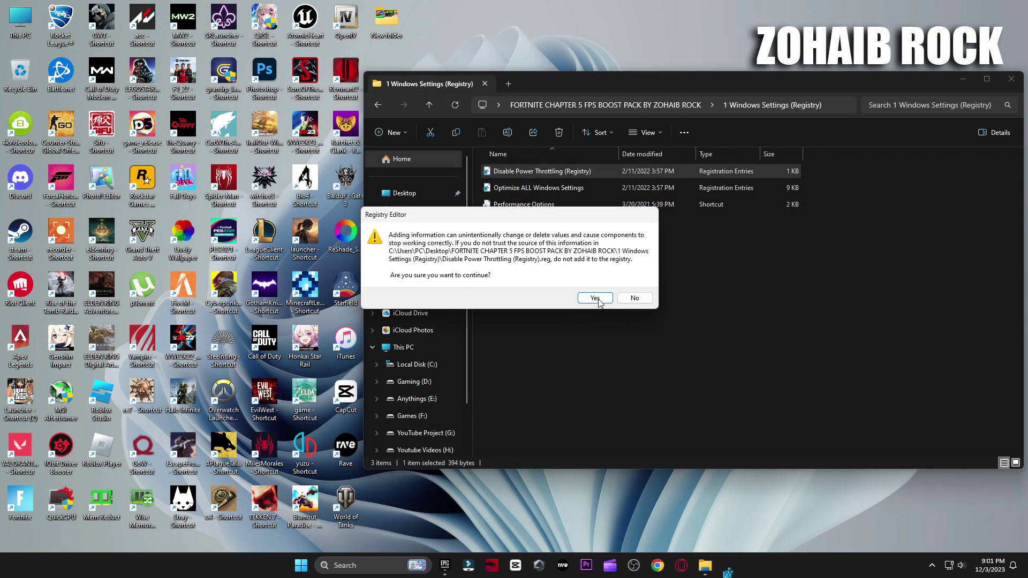
left_click(595, 298)
left_click(634, 284)
- Open the Performance Options shortcut and accept the visual effects setting "Let Windows choose what's best for my computer"
double_click(538, 205)
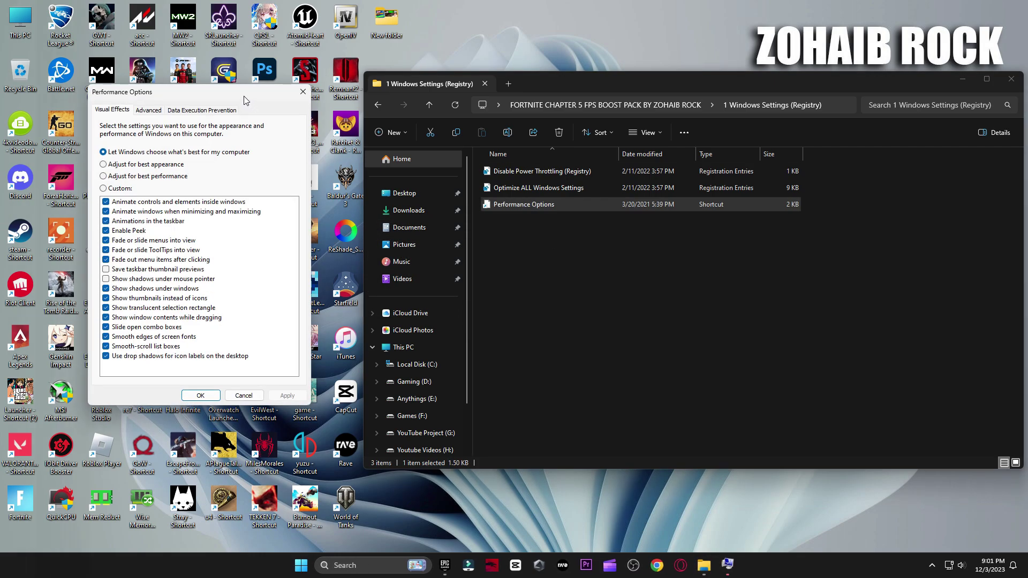
left_click_drag(243, 100, 605, 61)
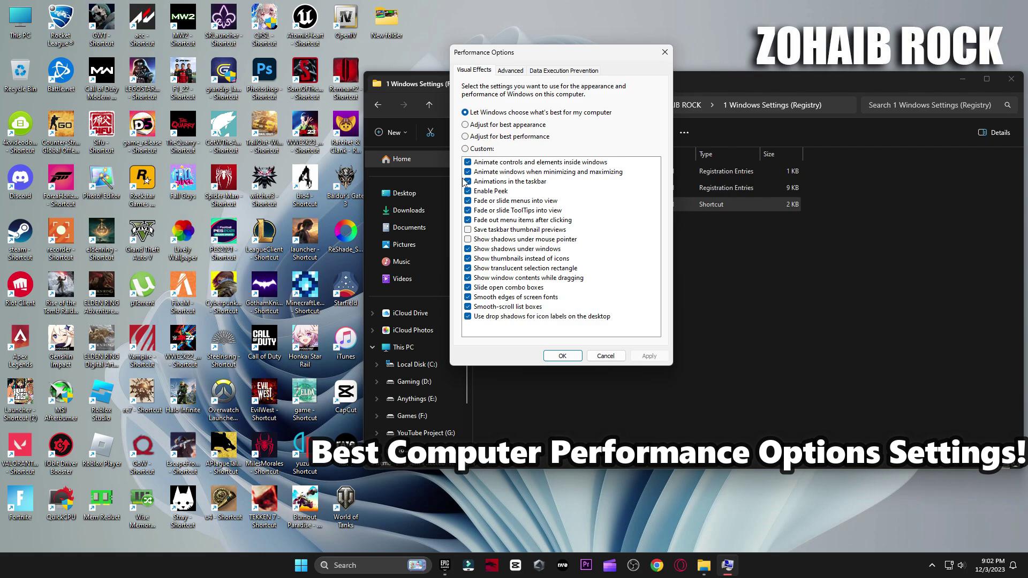
left_click(563, 356)
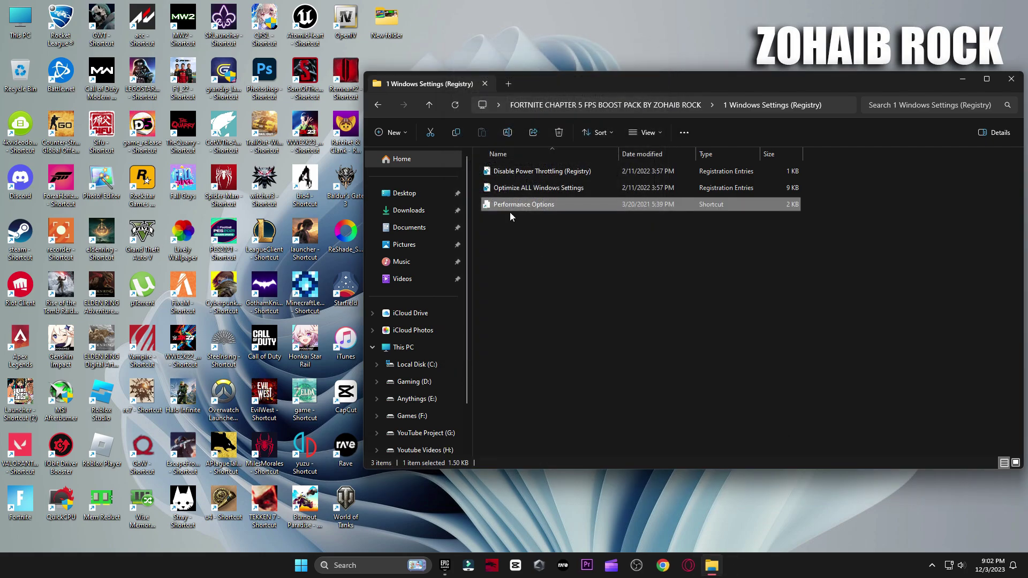
- From the pack's 2 Cleanup folder, run the Delete Prefetch Files, Delete Temporary Files and Delete Windows Update Cache scripts
left_click(377, 105)
left_click(519, 207)
double_click(519, 207)
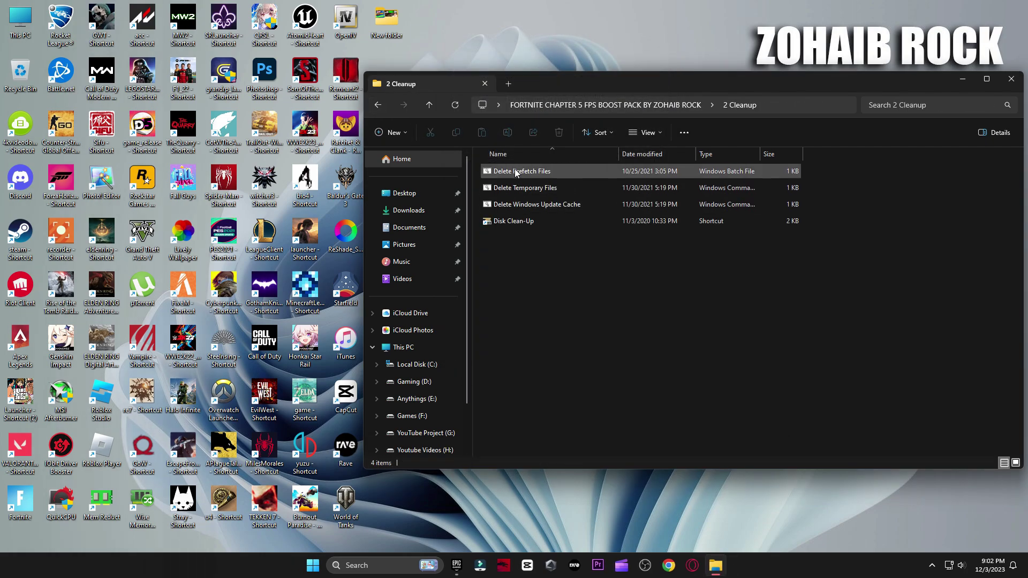
left_click(517, 172)
double_click(520, 184)
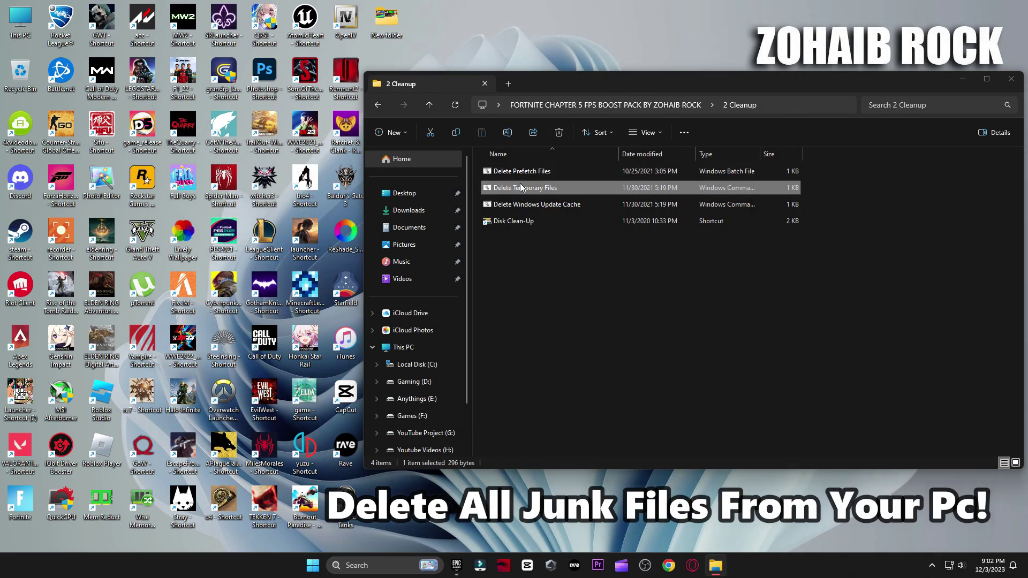
key("Return")
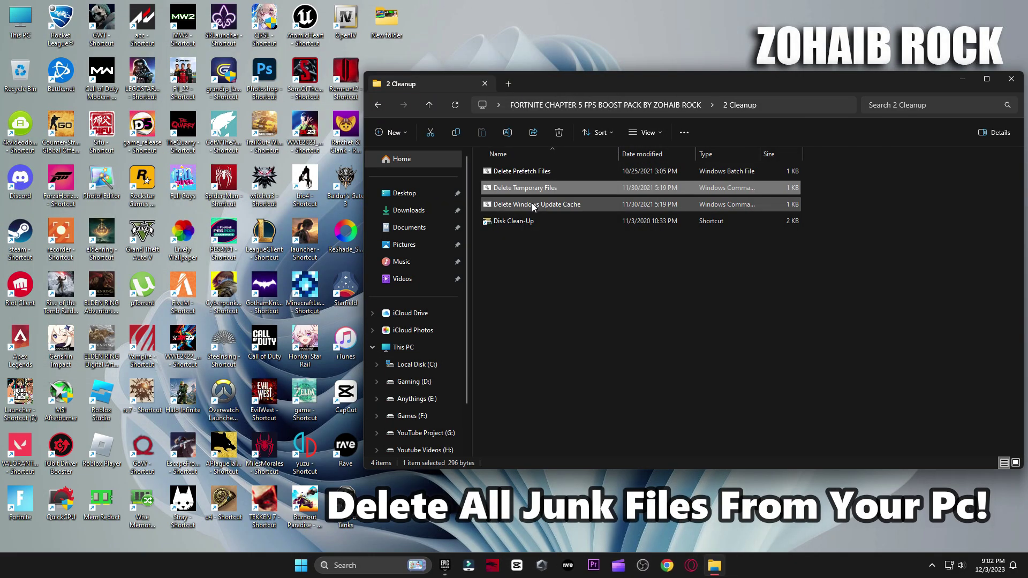
double_click(532, 204)
key("Return")
- Run Disk Clean-Up on drive C: with all file categories selected and permanently delete the files, closing the folder window
double_click(516, 223)
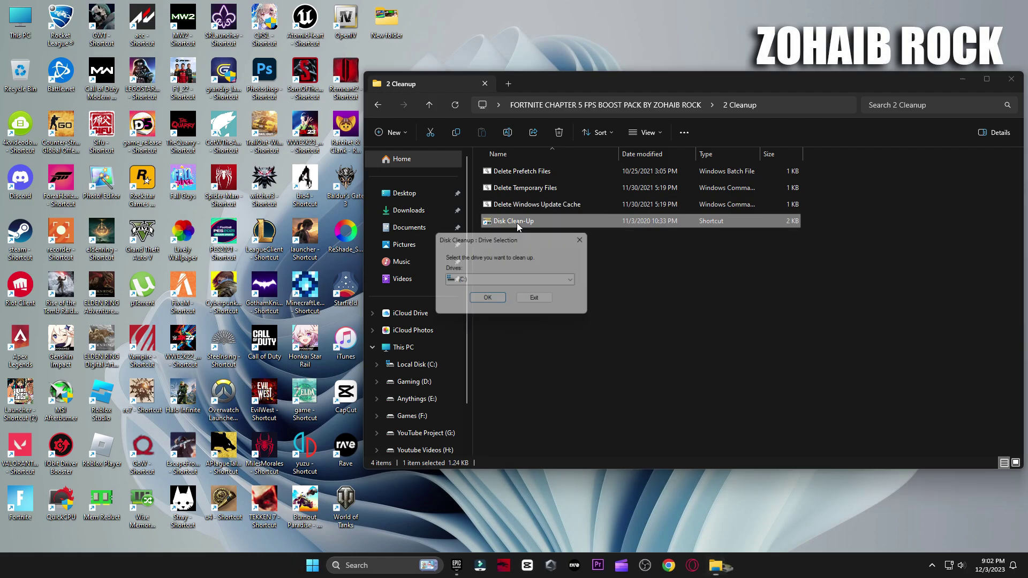
key("Return")
left_click(1011, 79)
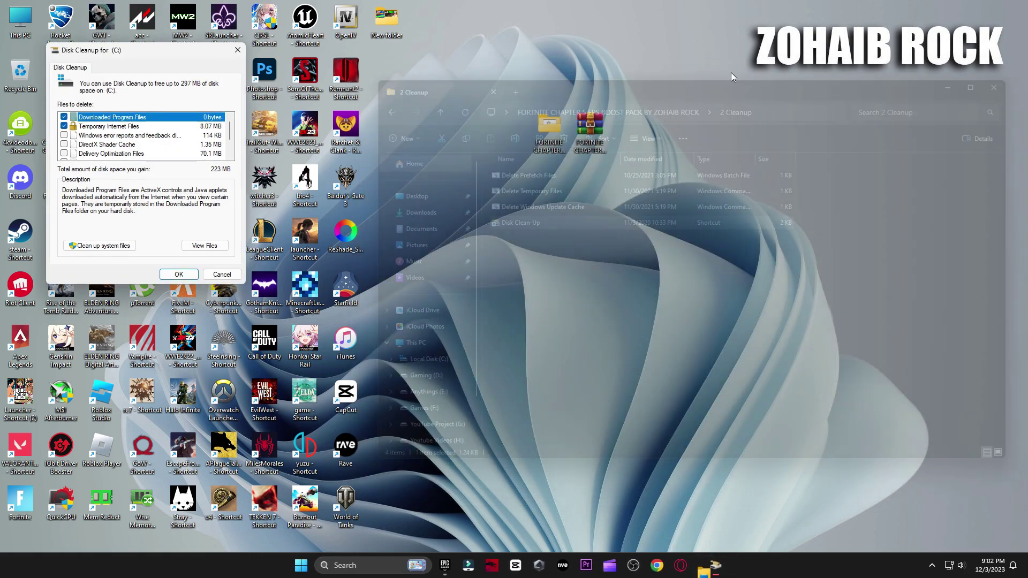
left_click_drag(191, 52, 618, 49)
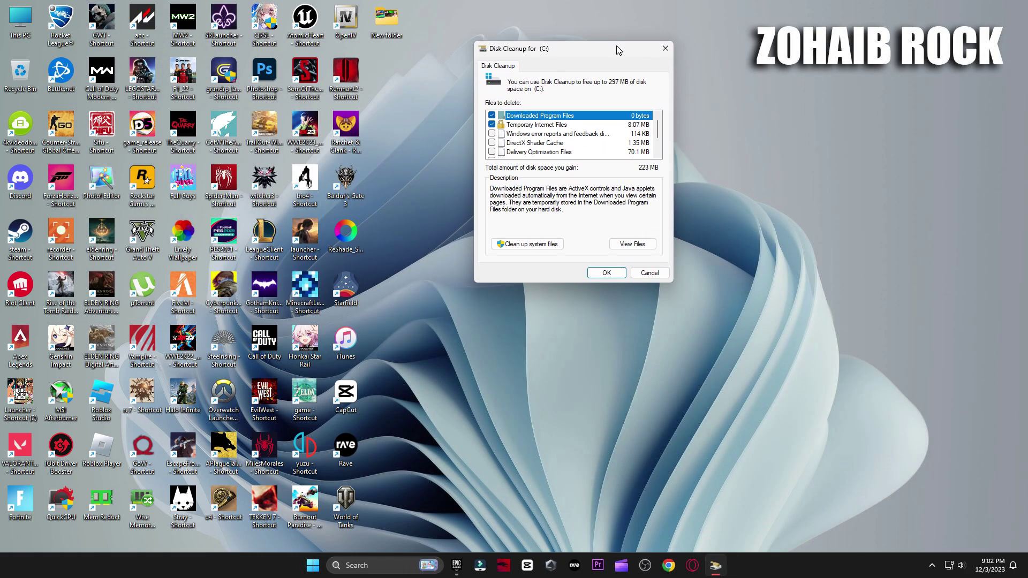
left_click(492, 152)
scroll(493, 145, "down", 1)
left_click(605, 273)
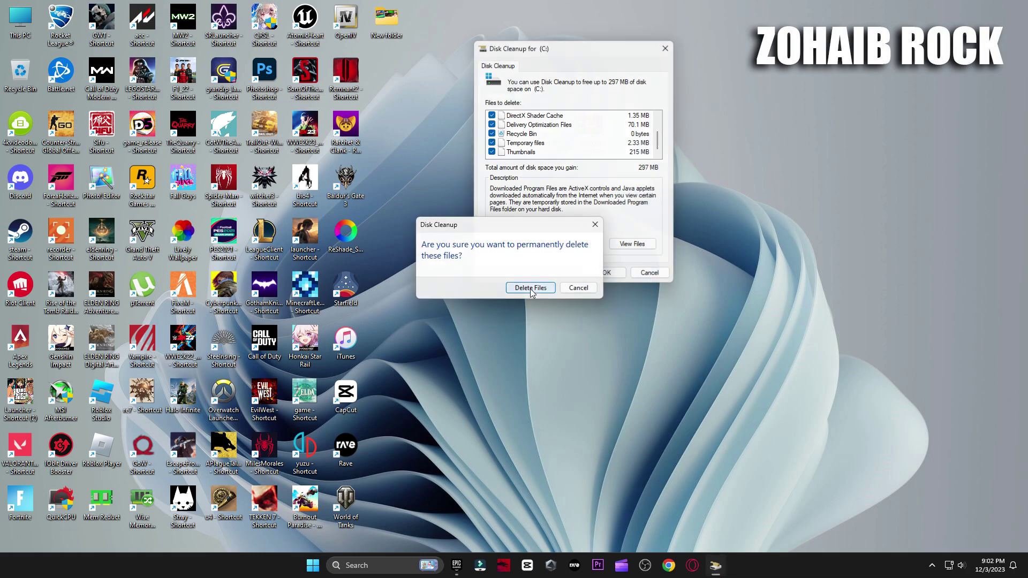
left_click(528, 287)
left_click_drag(523, 239, 578, 115)
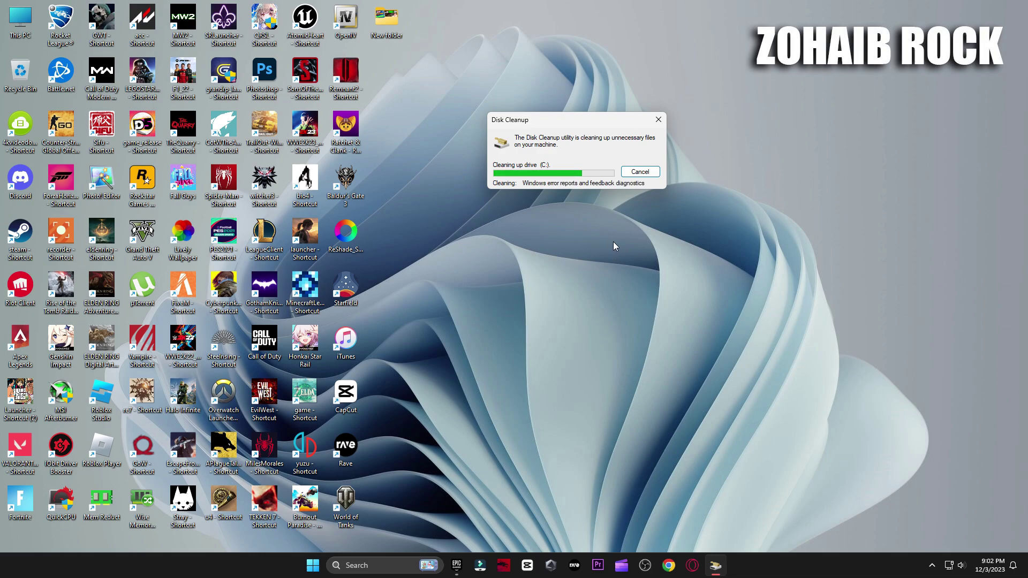
- Open the pack's 3 GPU Settings folder and display its subfolders as extra large icons
double_click(536, 153)
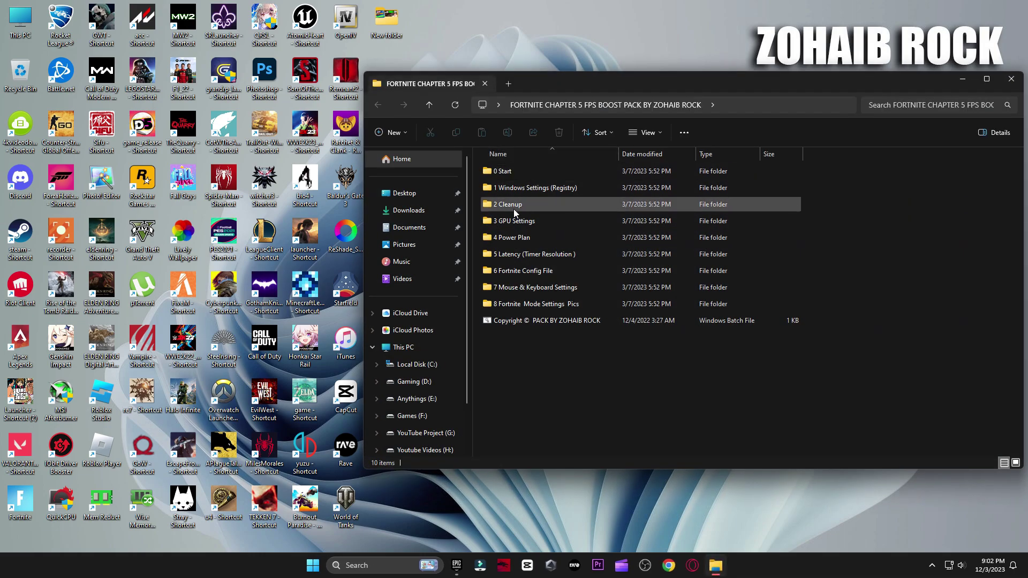
double_click(513, 221)
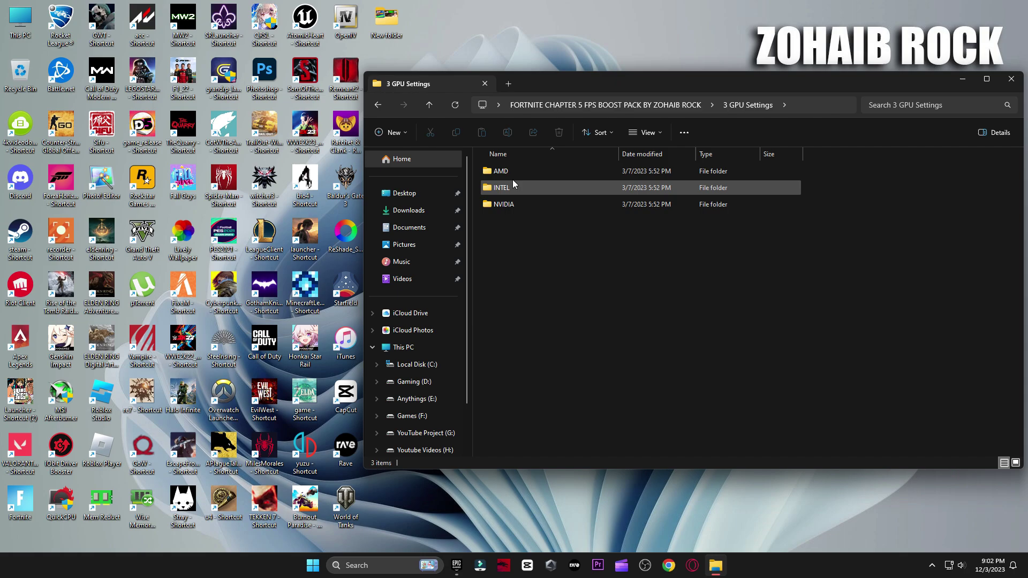
right_click(562, 261)
mouse_move(668, 270)
left_click(736, 267)
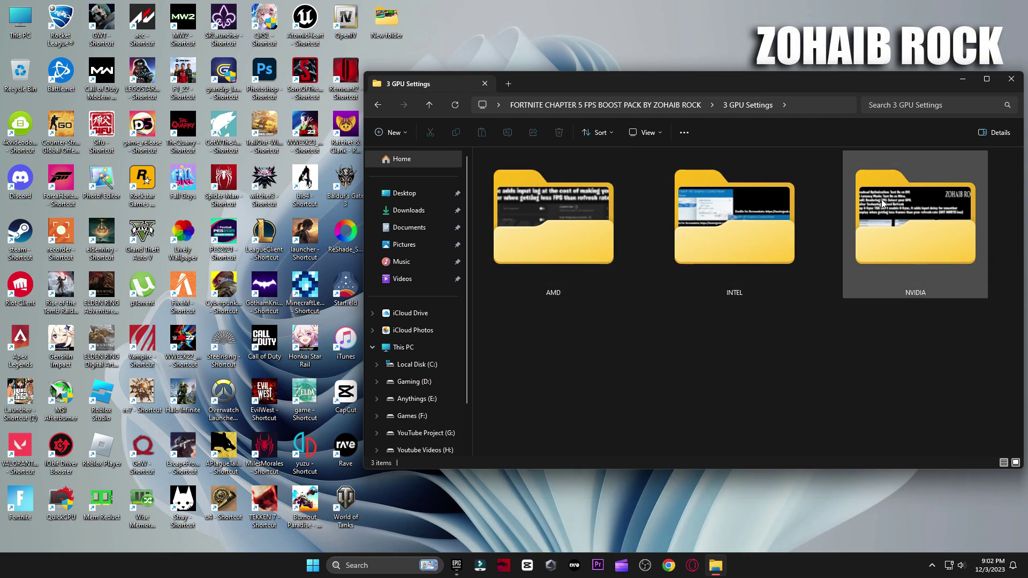
- View the recommended settings pictures in the AMD folder and return to 3 GPU Settings
double_click(562, 252)
double_click(515, 197)
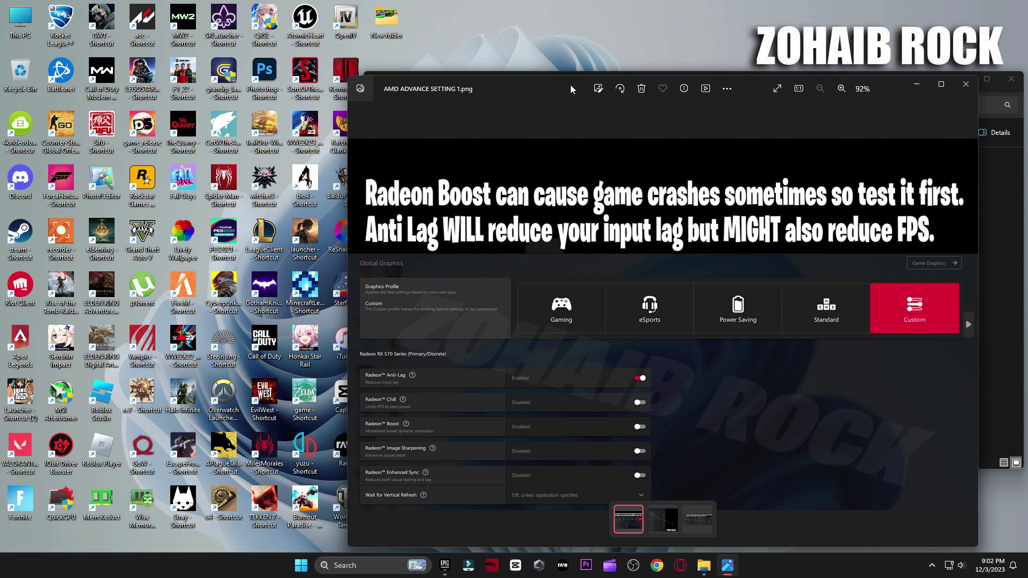
left_click_drag(570, 85, 317, 32)
key("Right")
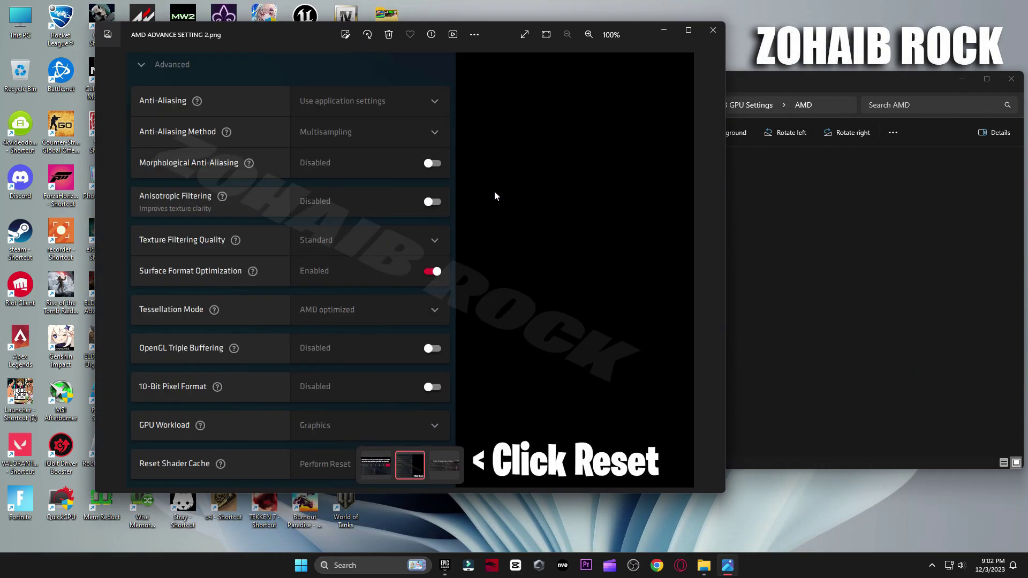
key("Right")
left_click(713, 30)
left_click(749, 105)
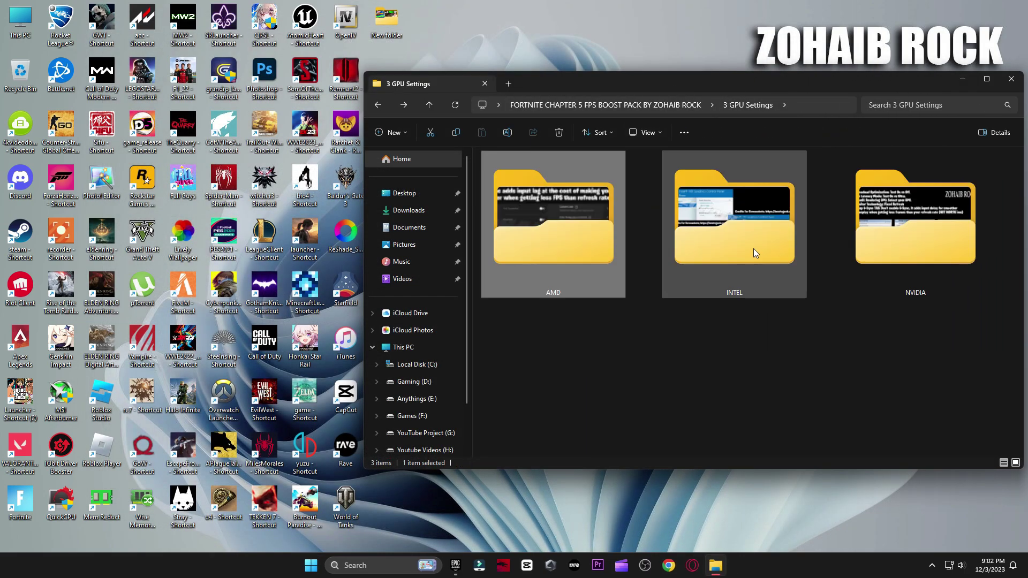
- View the recommended graphics settings pictures in the INTEL folder and go back to 3 GPU Settings
double_click(753, 248)
double_click(533, 205)
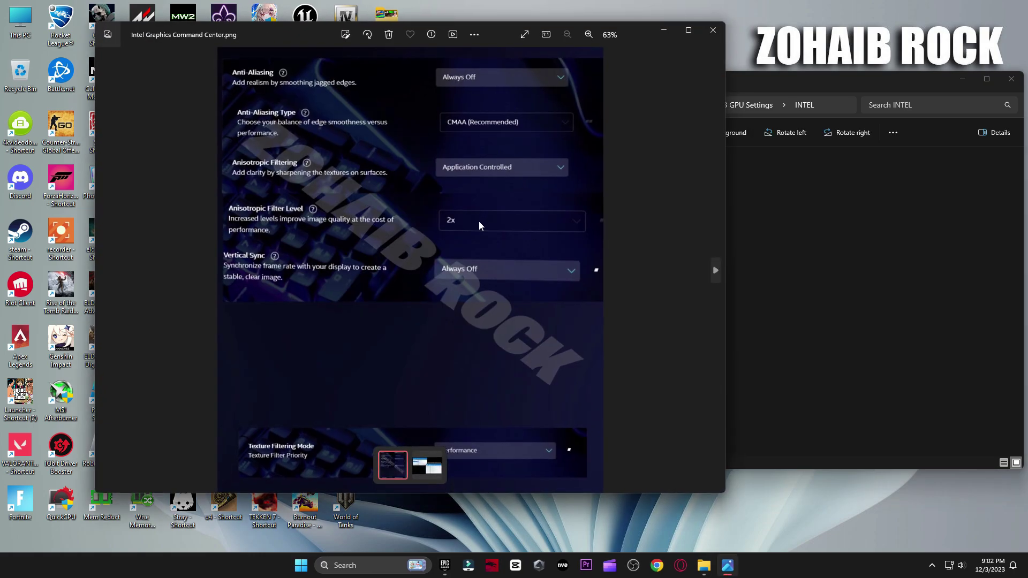
key("Right")
left_click(713, 30)
left_click(749, 105)
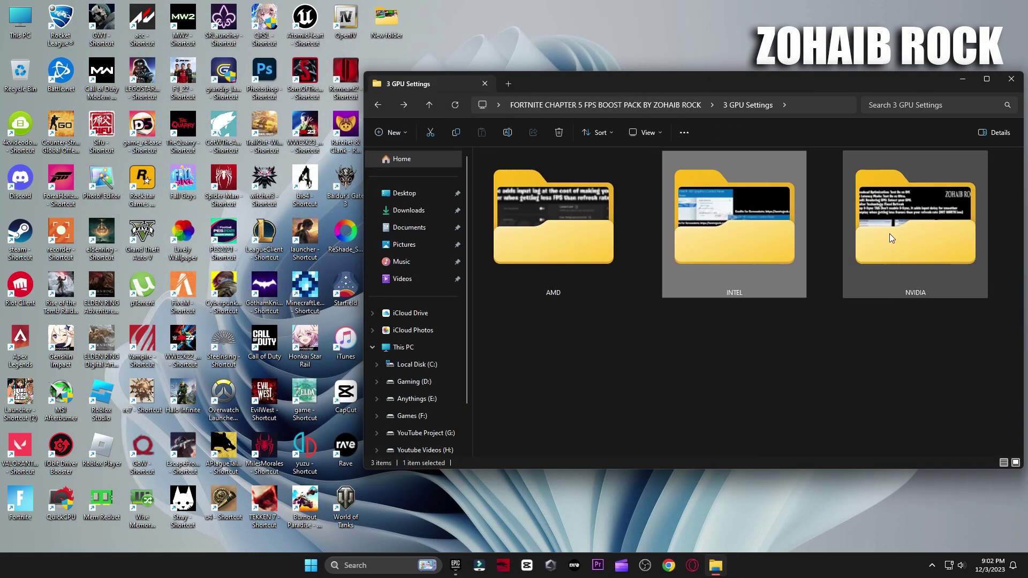
- View the NVIDIA Settings (Manage 3D Settings) picture from the NVIDIA folder and close the folder window
double_click(886, 233)
left_click(522, 209)
double_click(522, 209)
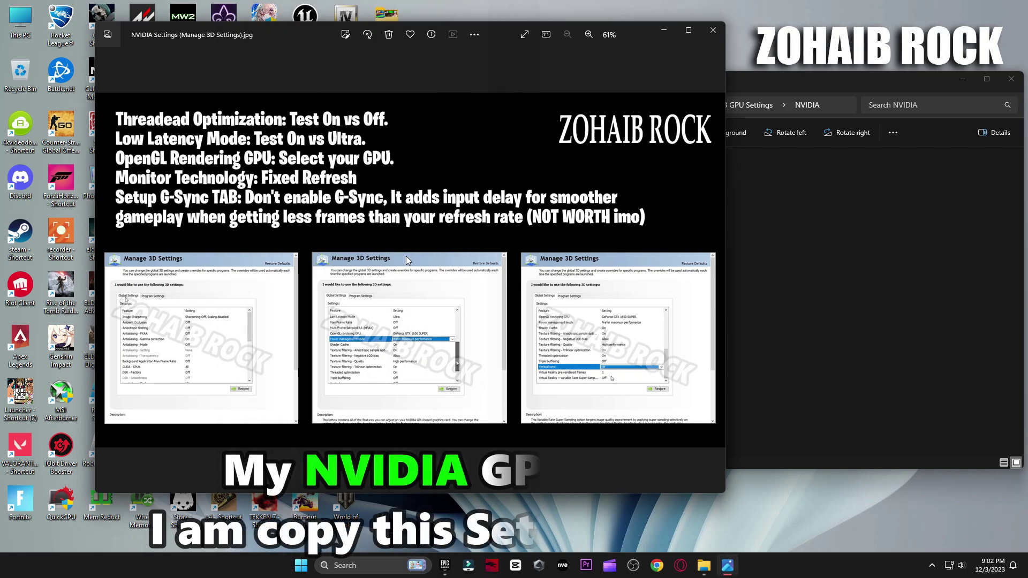
left_click(1011, 80)
- Launch NVIDIA Control Panel from the desktop and close the NVIDIA settings picture
right_click(843, 164)
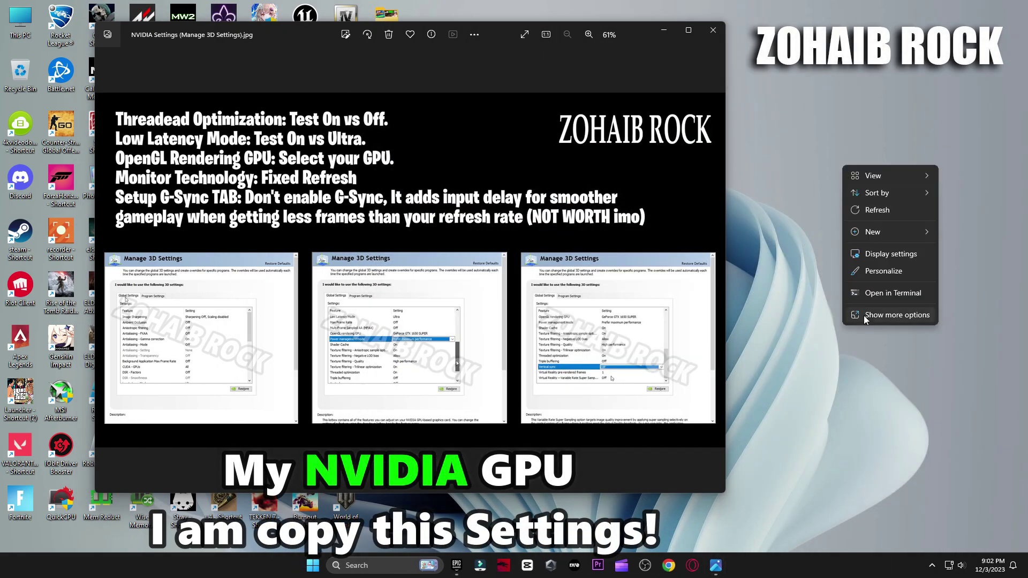
left_click(863, 316)
left_click(921, 239)
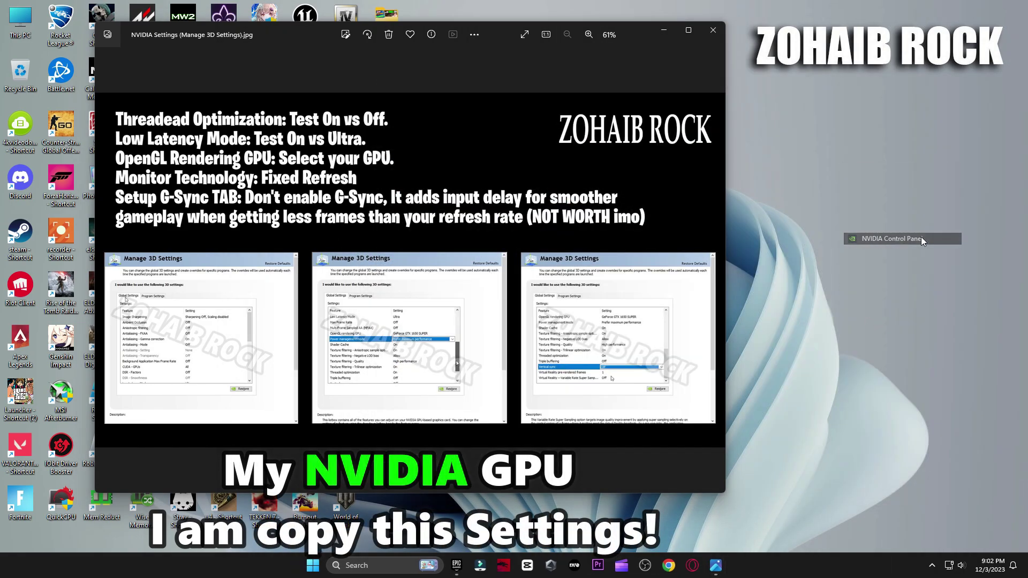
left_click(712, 30)
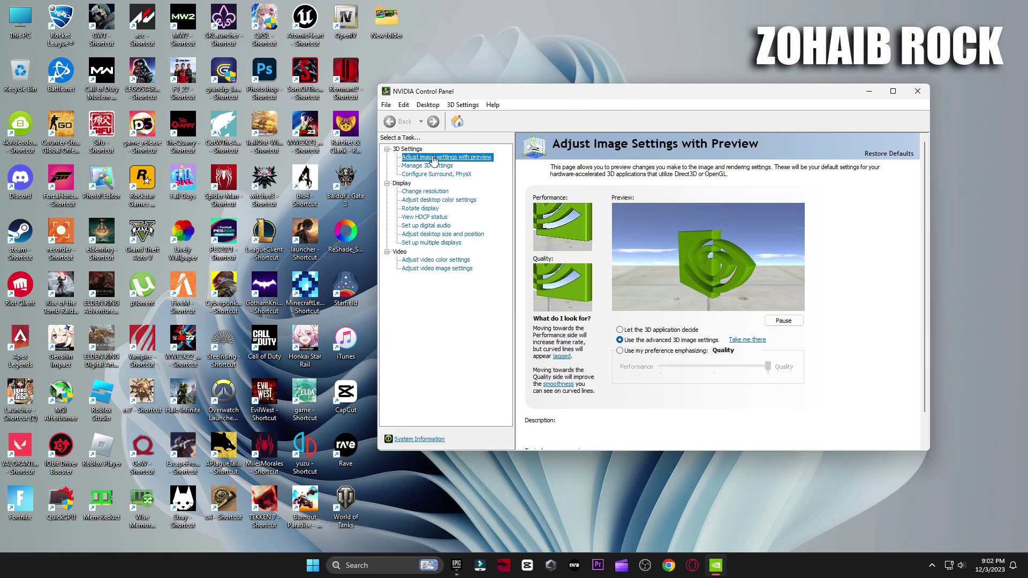
- Review the image settings preview option and the global feature list in Manage 3D Settings
mouse_move(651, 344)
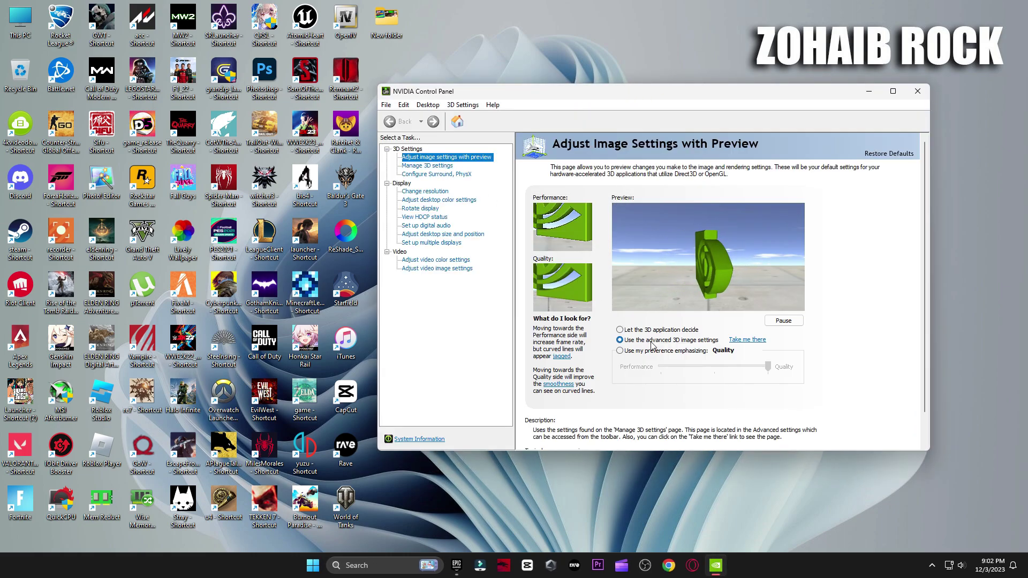
left_click(420, 166)
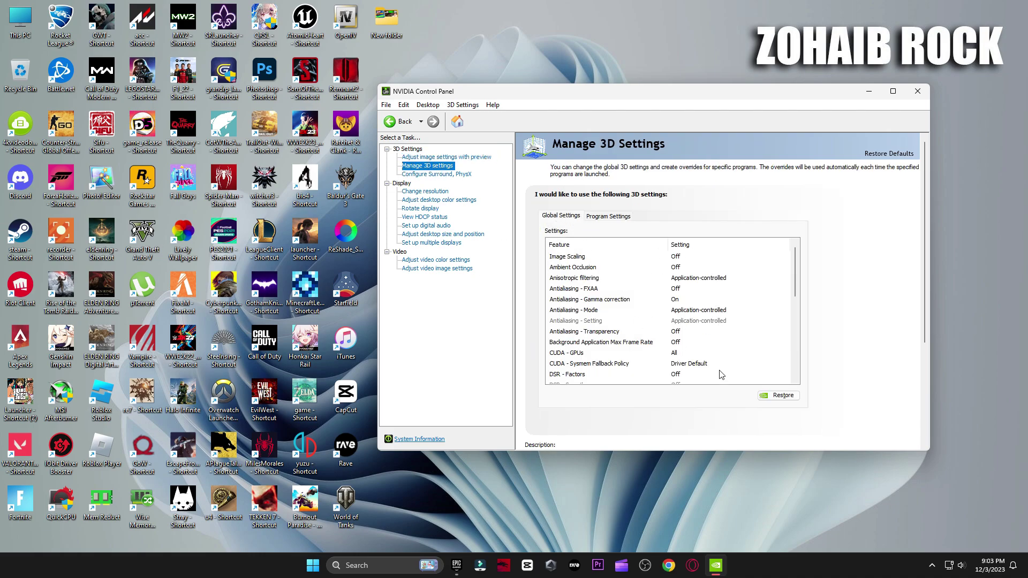
scroll(721, 374, "down", 4)
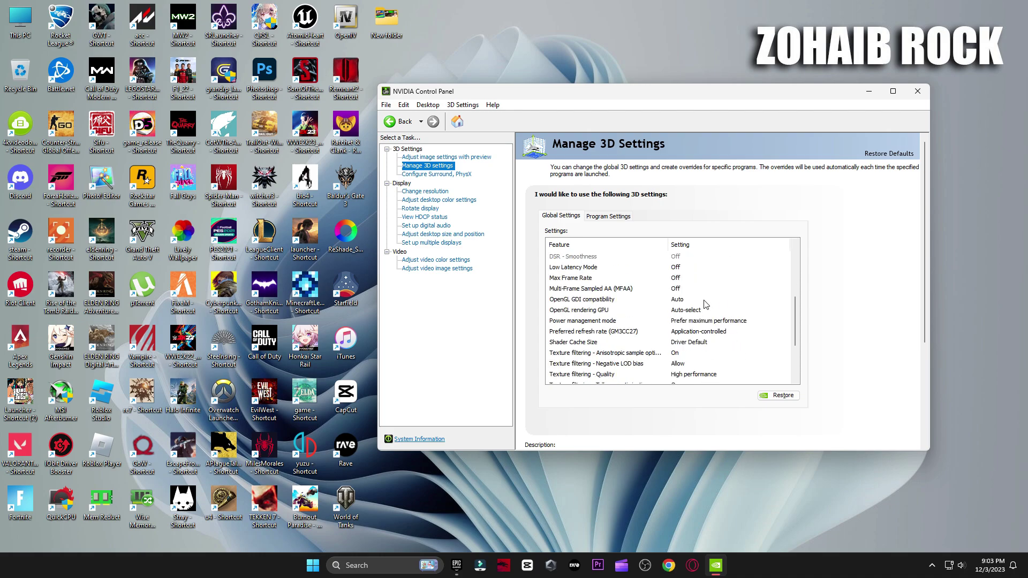
scroll(715, 353, "down", 3)
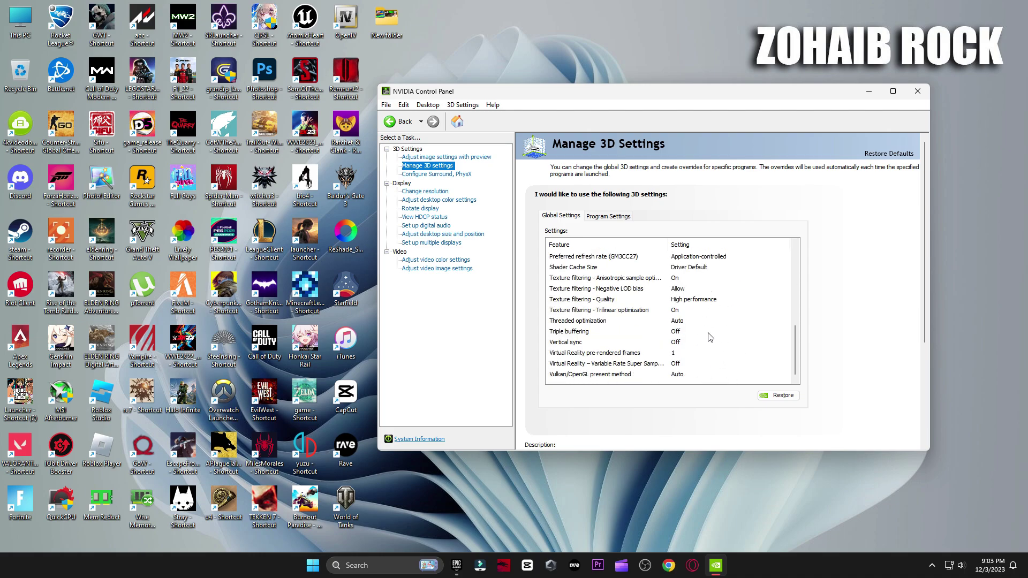
scroll(709, 338, "up", 7)
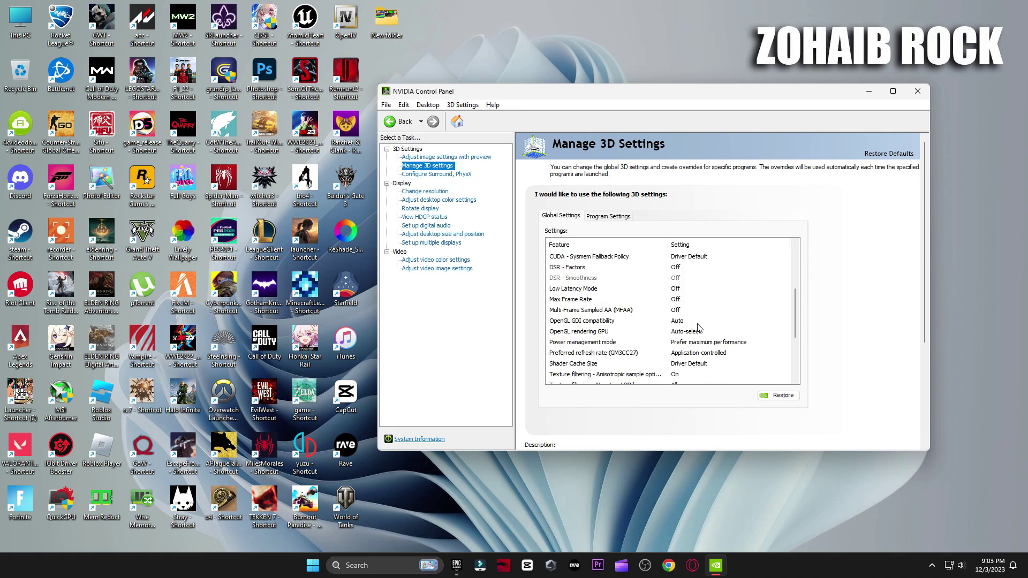
left_click(476, 159)
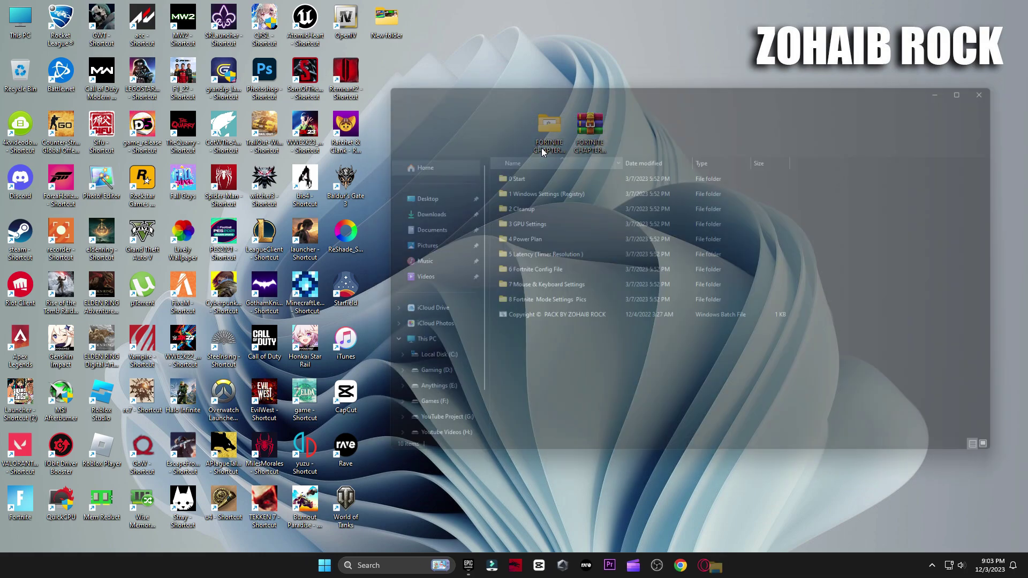
- Browse to the 64bit Quick-CPU installer in the pack's 4 Power Plan folder, launch Quick CPU from the desktop and close the folder window
double_click(517, 232)
left_click(506, 174)
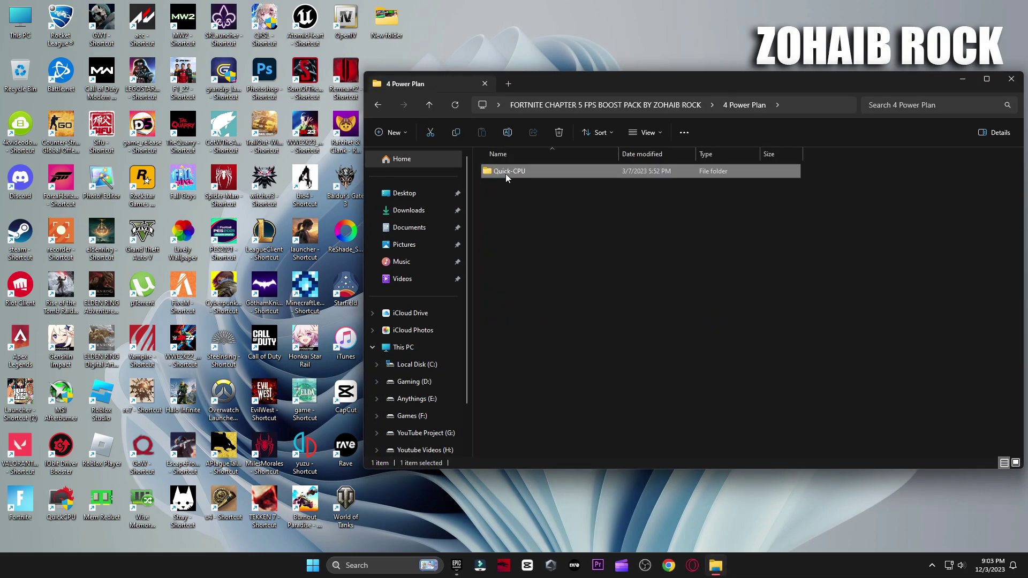
double_click(505, 173)
double_click(509, 189)
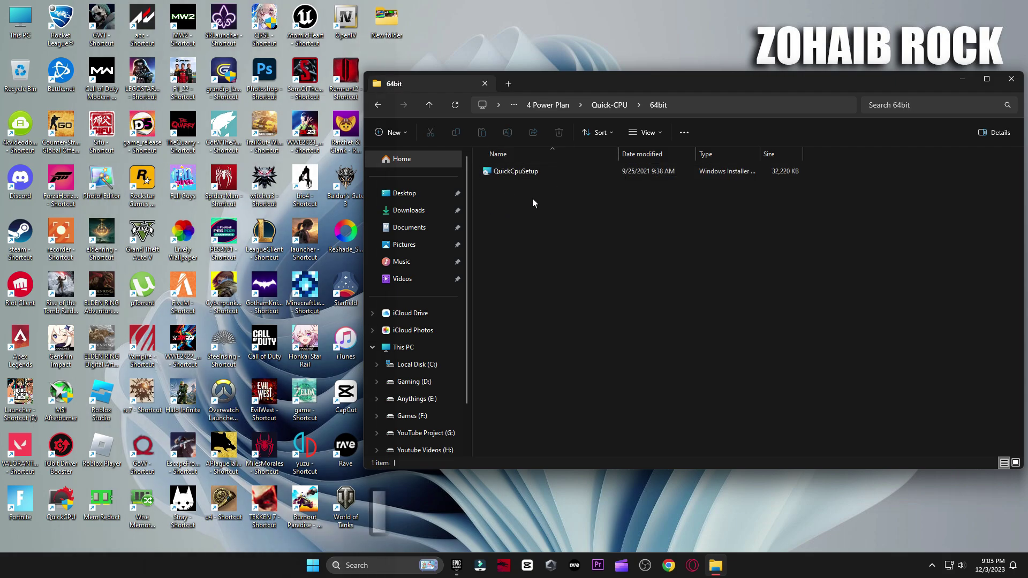
left_click(49, 504)
left_click(1010, 79)
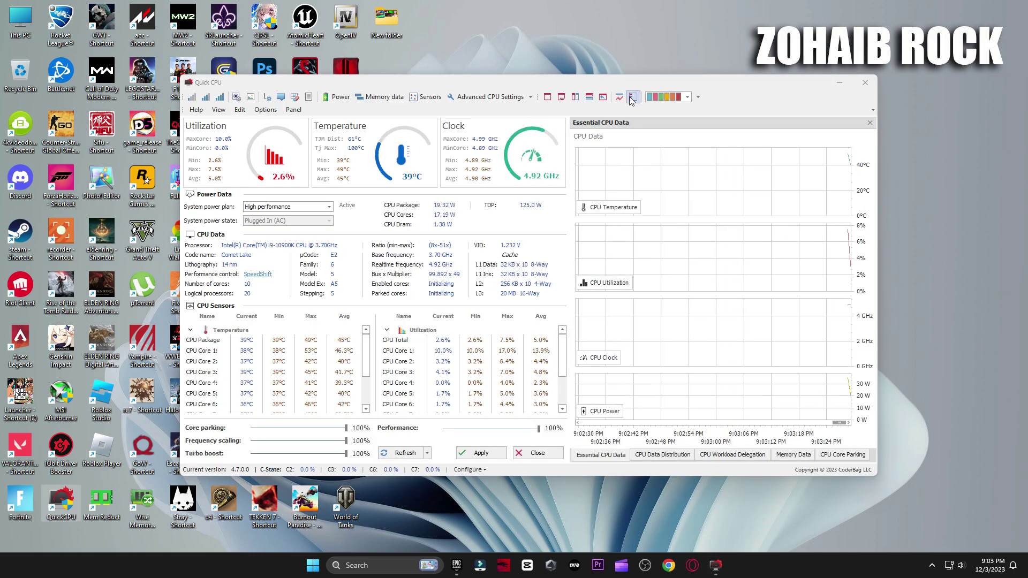
- Set the system power plan to High performance in Quick CPU and apply the settings
left_click(298, 208)
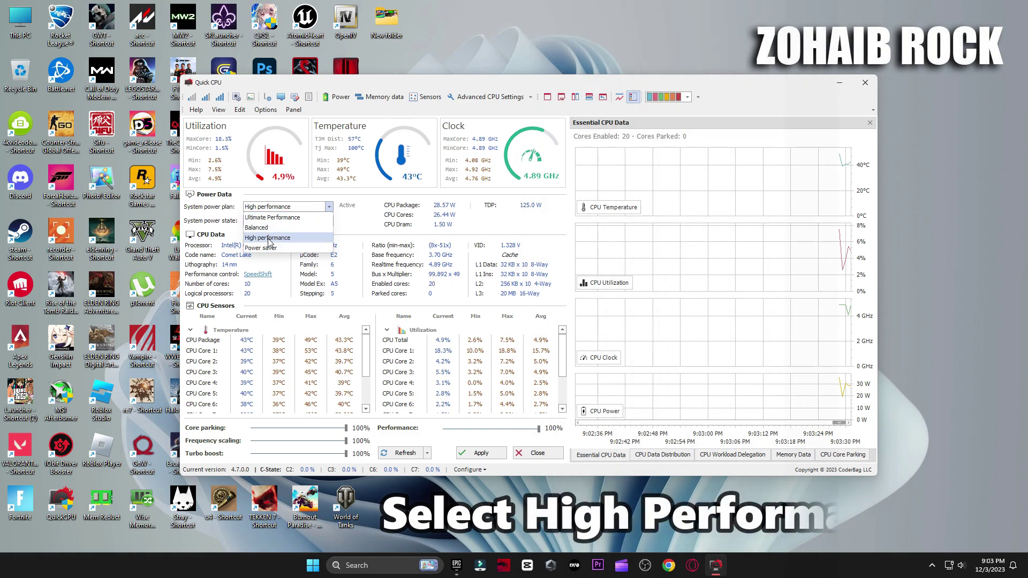
left_click(252, 240)
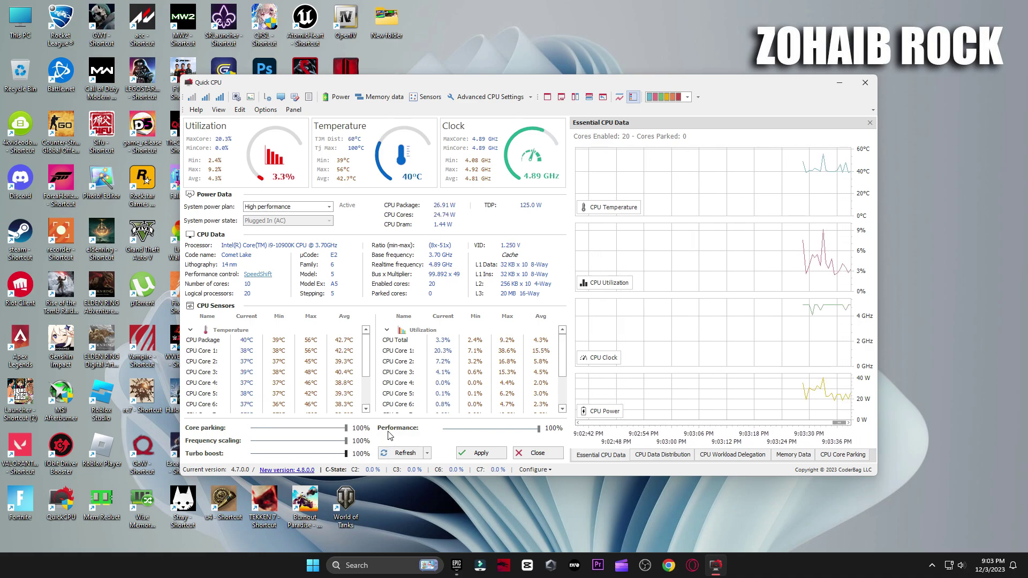
left_click(496, 454)
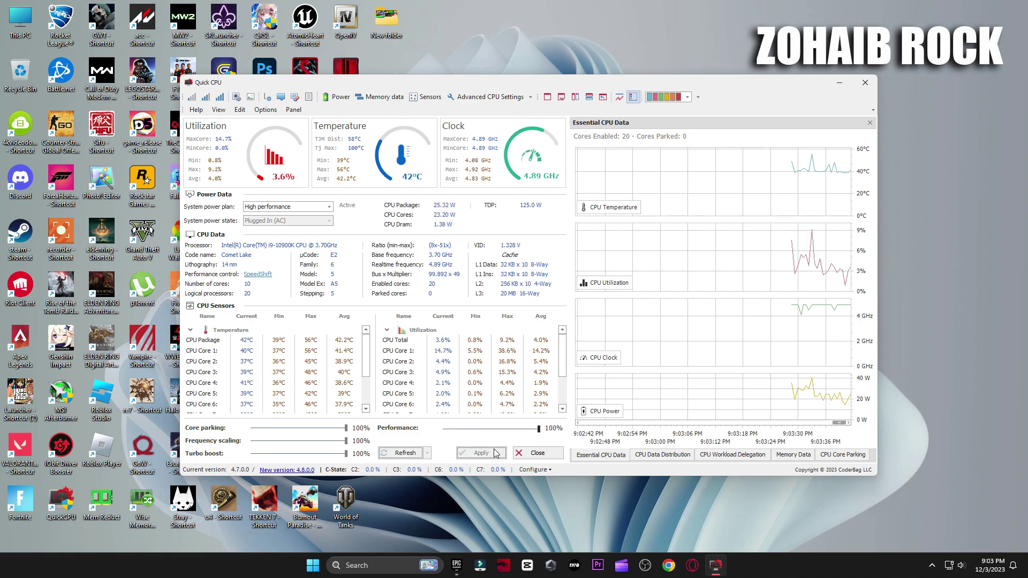
- Close Quick CPU, find the power plan settings through search, check which plan is active and close Power Options
left_click(591, 310)
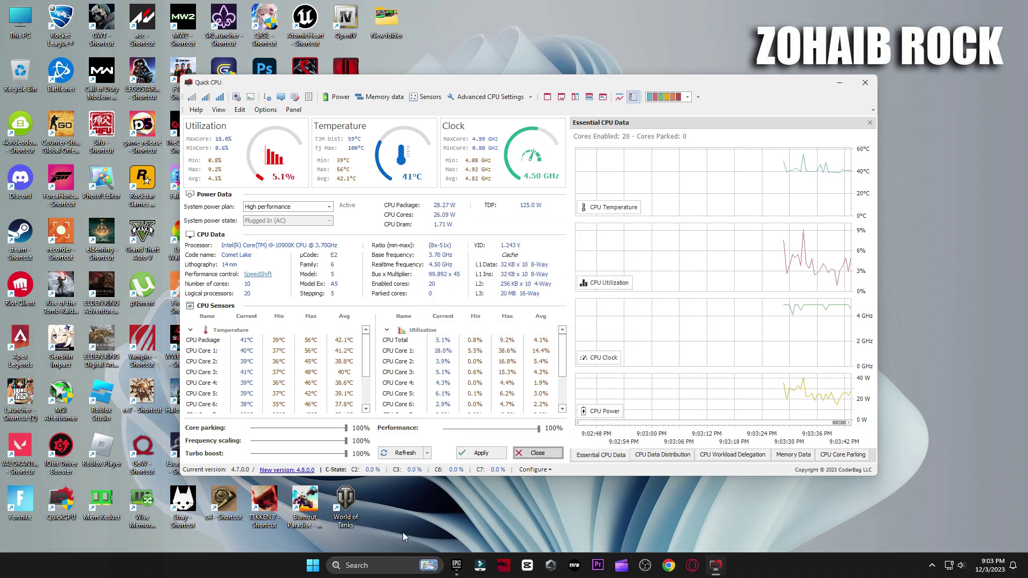
left_click(537, 453)
left_click(375, 565)
type("power")
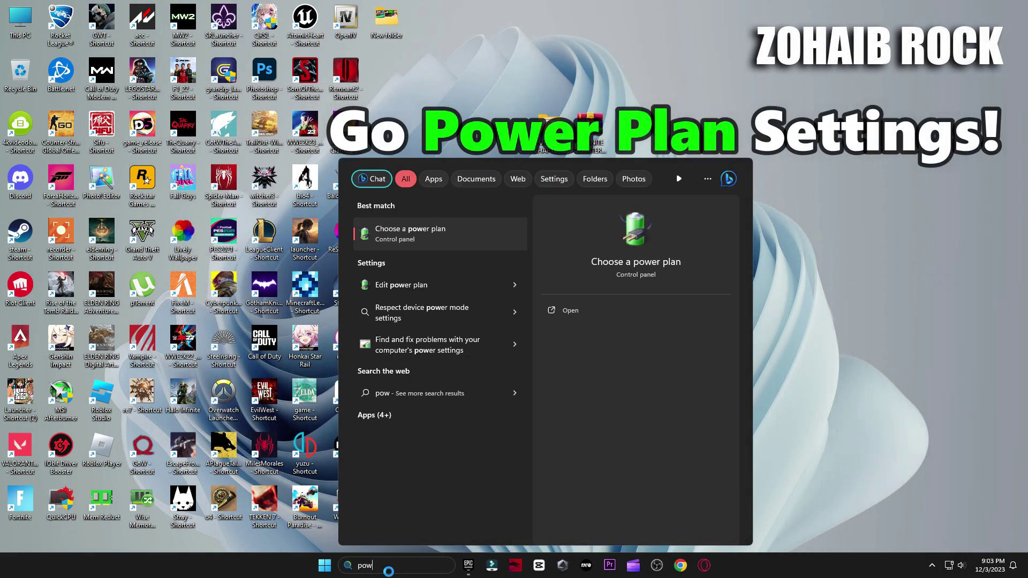
left_click(426, 236)
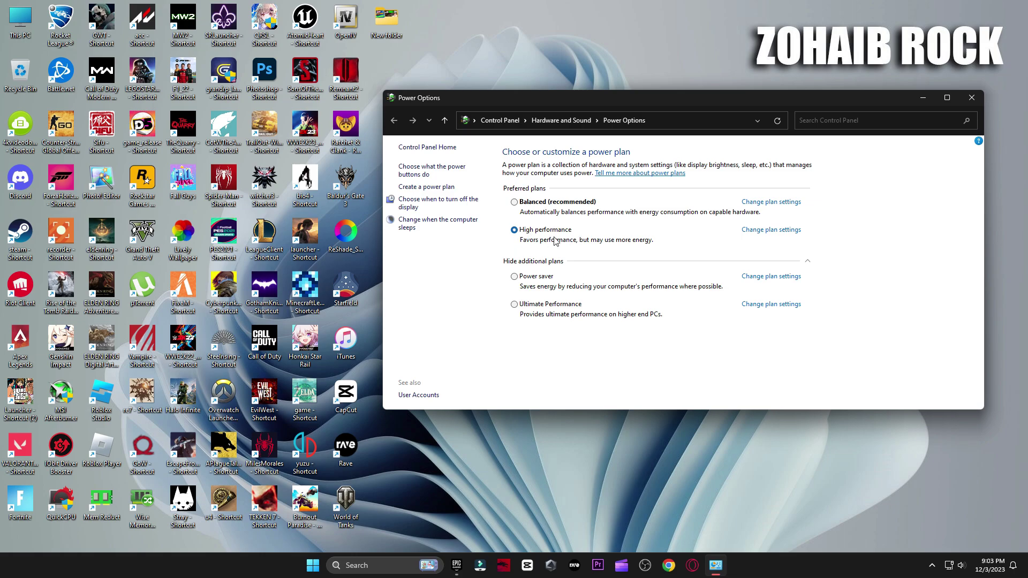
left_click(806, 263)
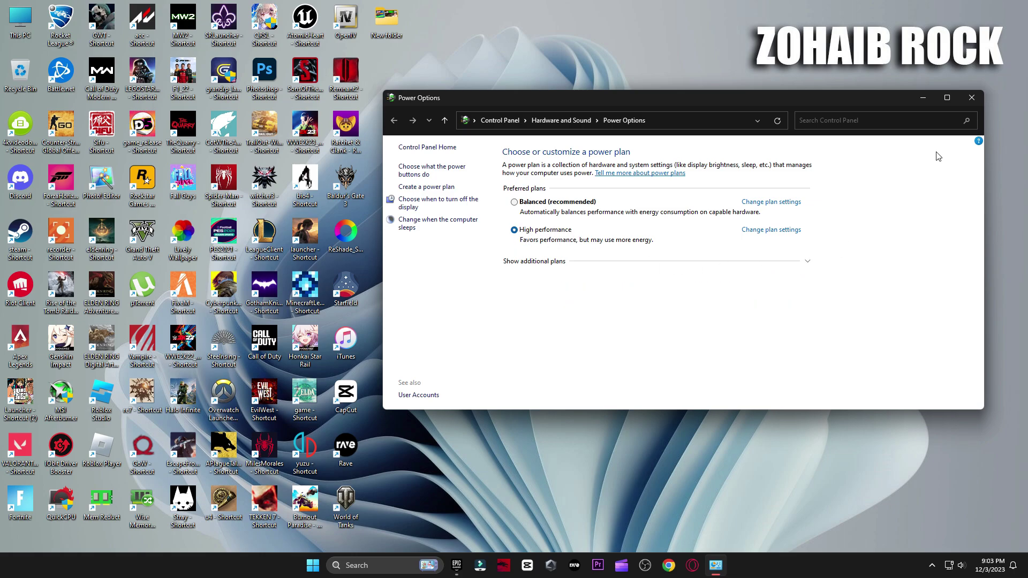
left_click(971, 98)
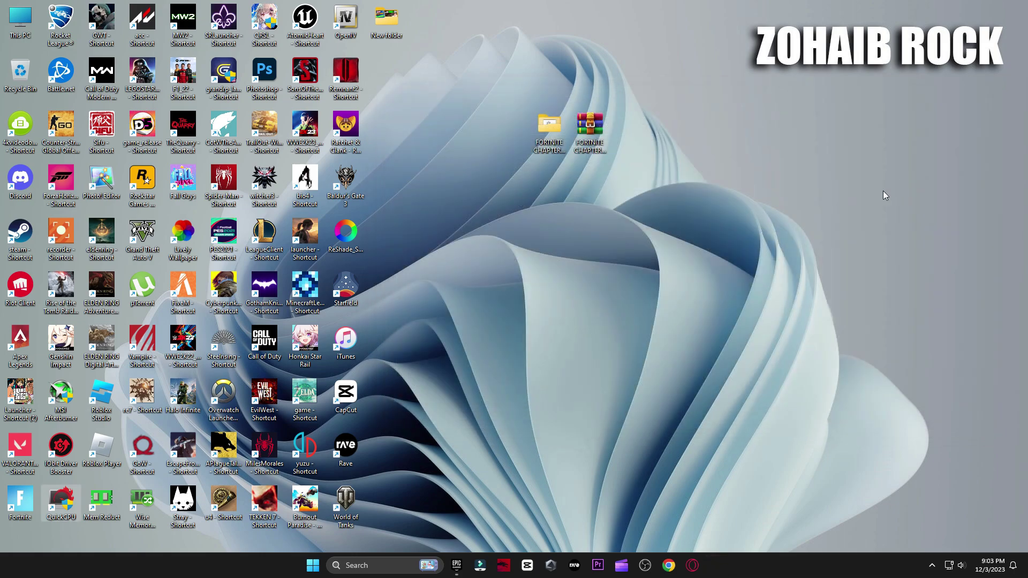
- Launch Timer Resolution from the boost pack's 5 Latency (Timer Resolution) folder, set the resolution to Maximum and minimize its window
double_click(544, 135)
double_click(521, 254)
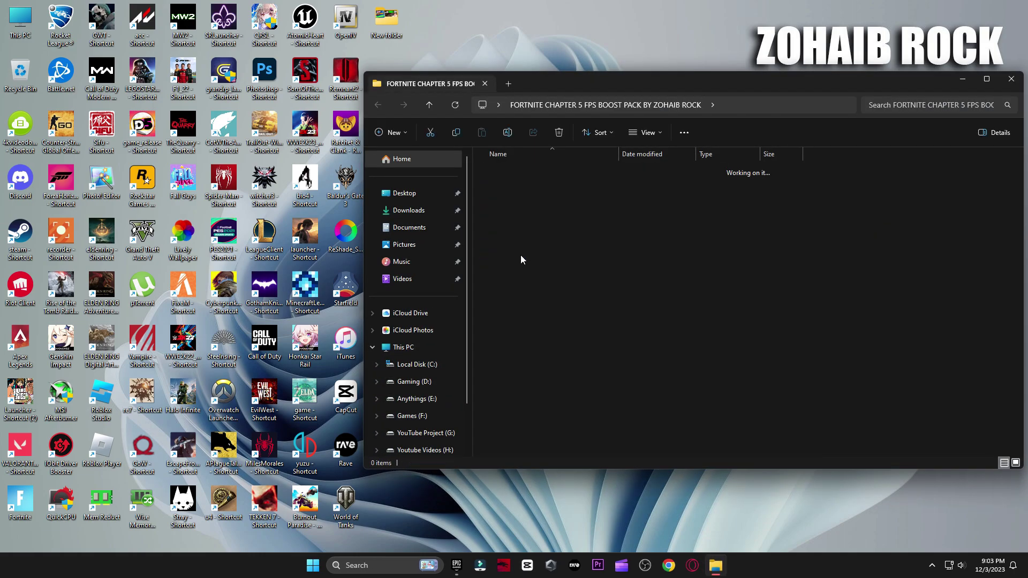
double_click(520, 171)
left_click_drag(546, 237, 753, 208)
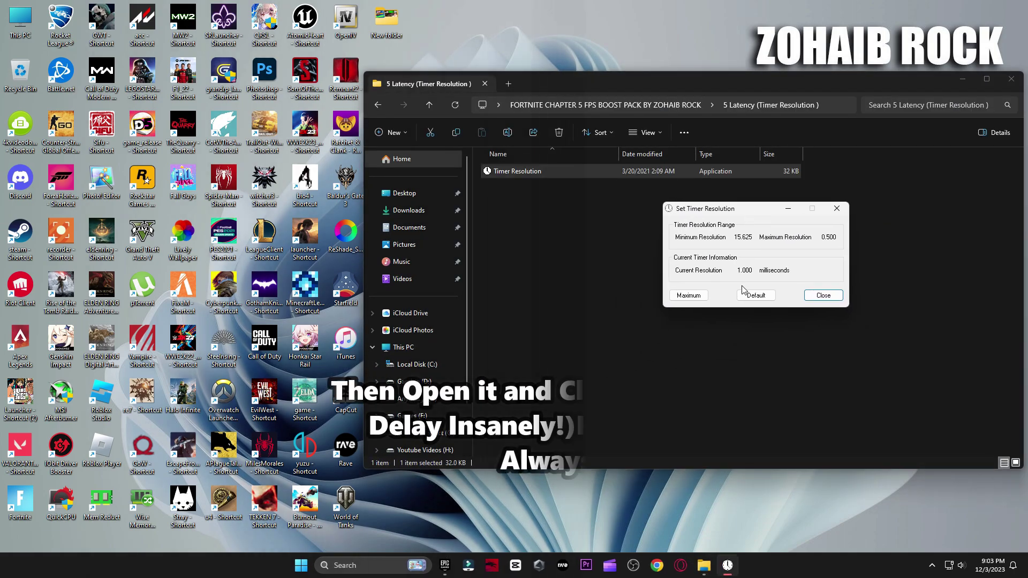
left_click(754, 296)
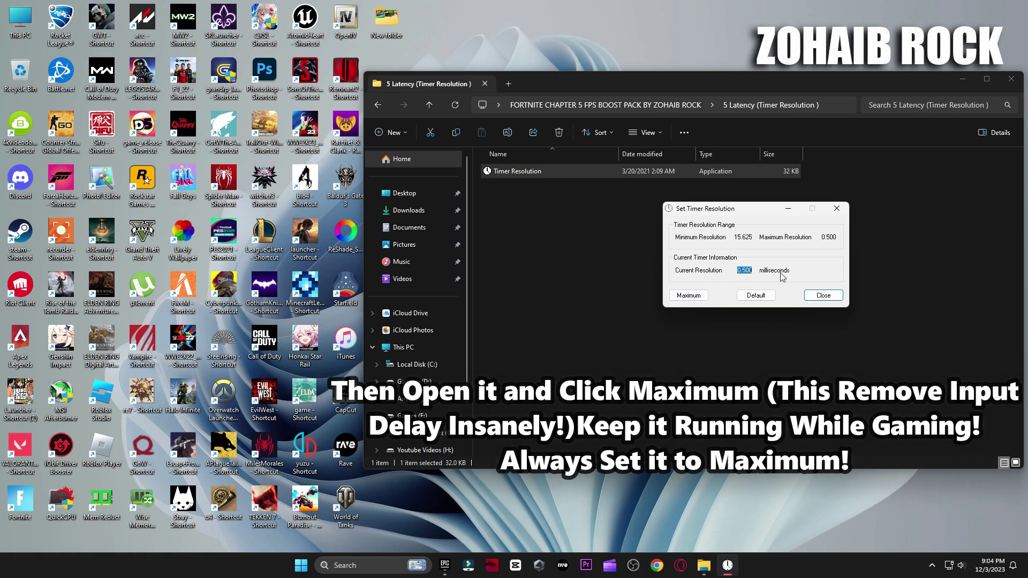
left_click(701, 298)
left_click(788, 208)
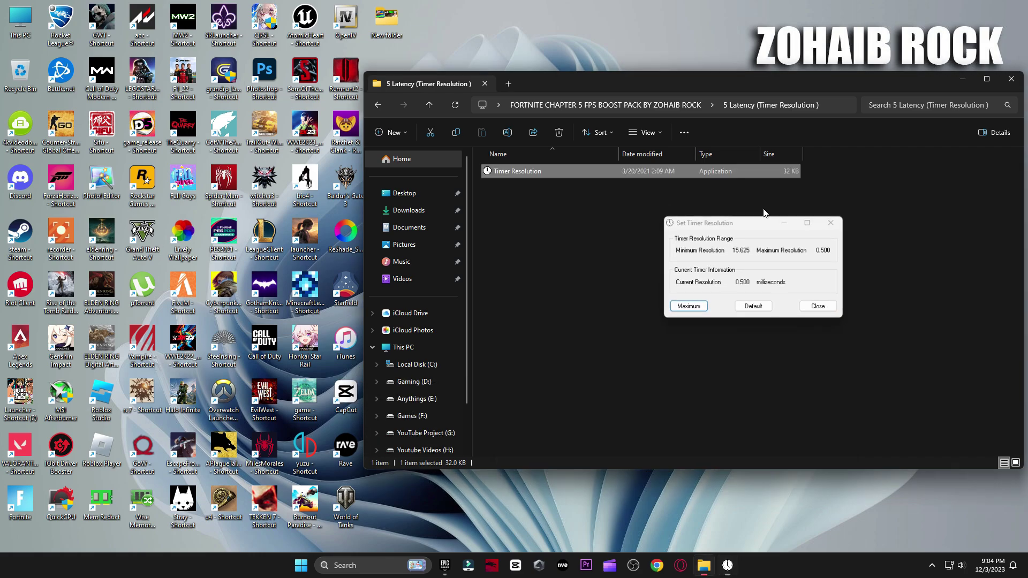
- Copy the GameUserSettings file from the pack's 6 Fortnite Config File folder
left_click(377, 105)
double_click(524, 272)
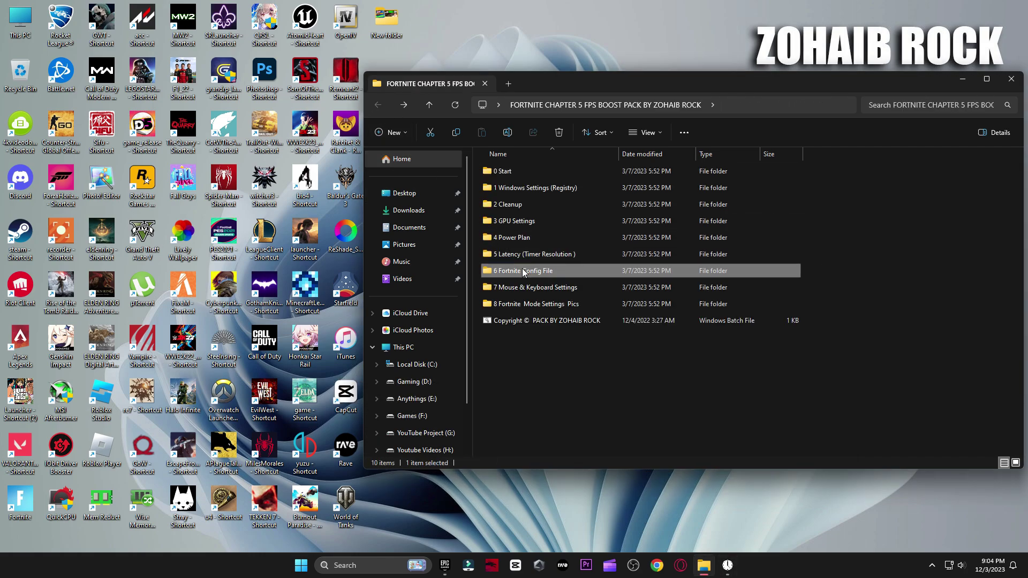
left_click(519, 172)
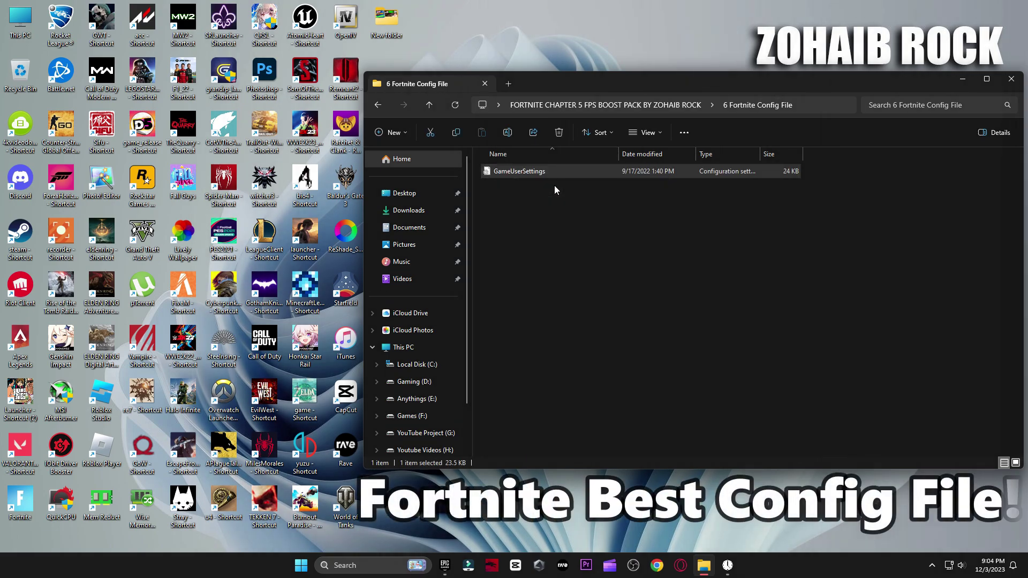
- Open the appdata folder through the Run dialog and enter its Local folder
left_click(372, 565)
type("run")
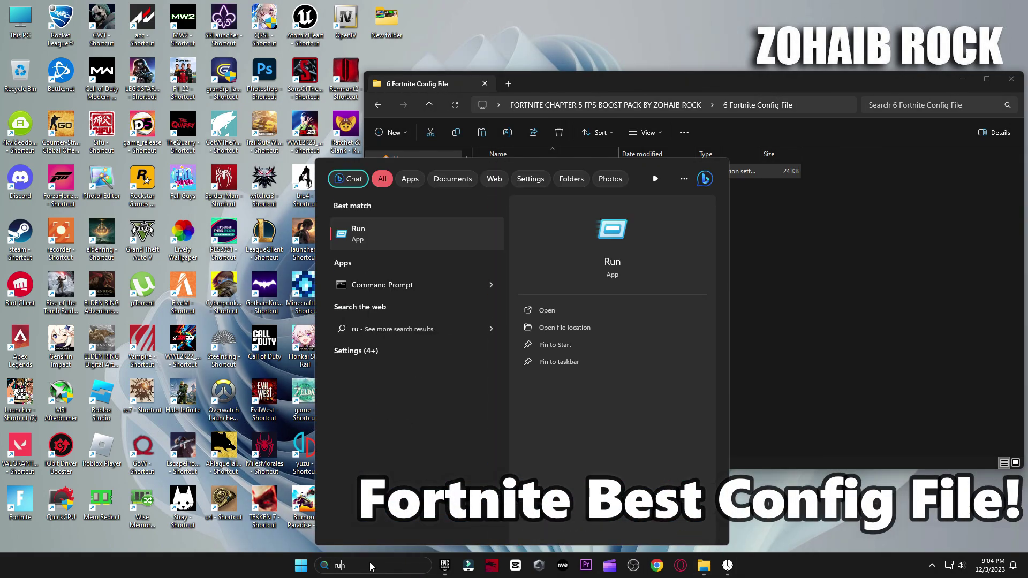
left_click(420, 229)
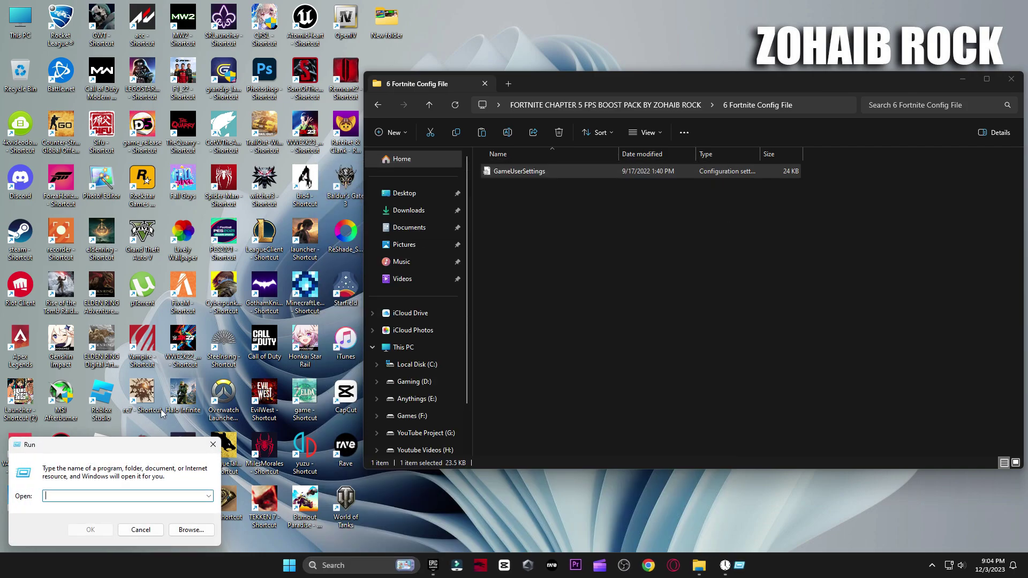
left_click_drag(137, 448, 703, 195)
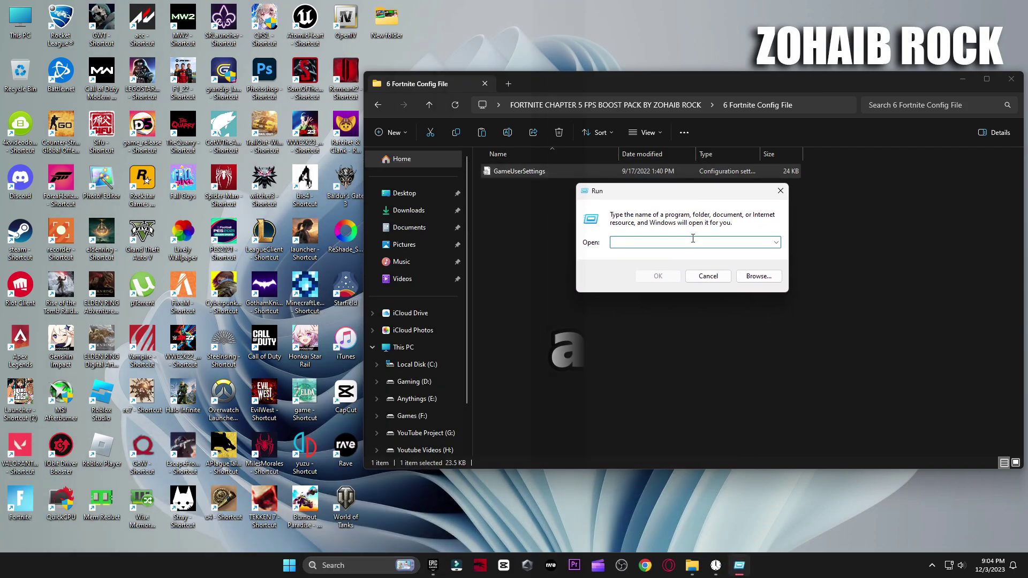
type("appdata")
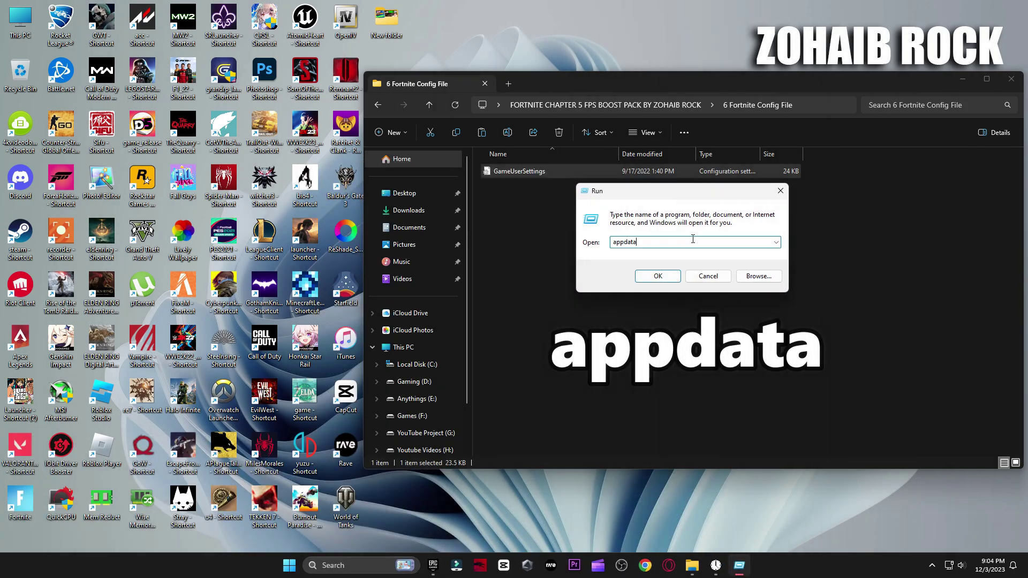
left_click(657, 276)
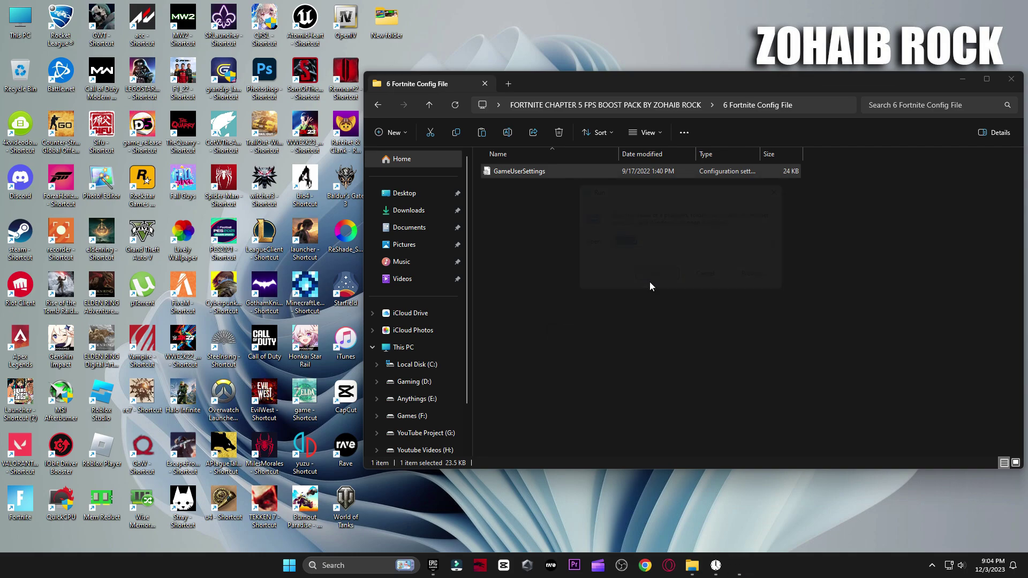
left_click(157, 103)
double_click(157, 103)
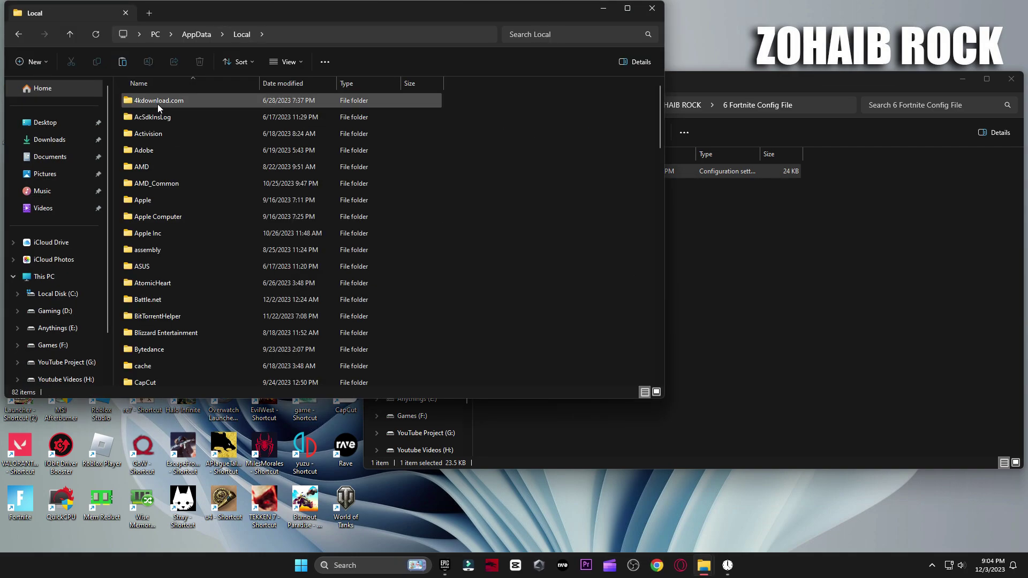
- Browse from the Local folder to FortniteGame, Saved, Config and WindowsClient
key("f")
double_click(169, 117)
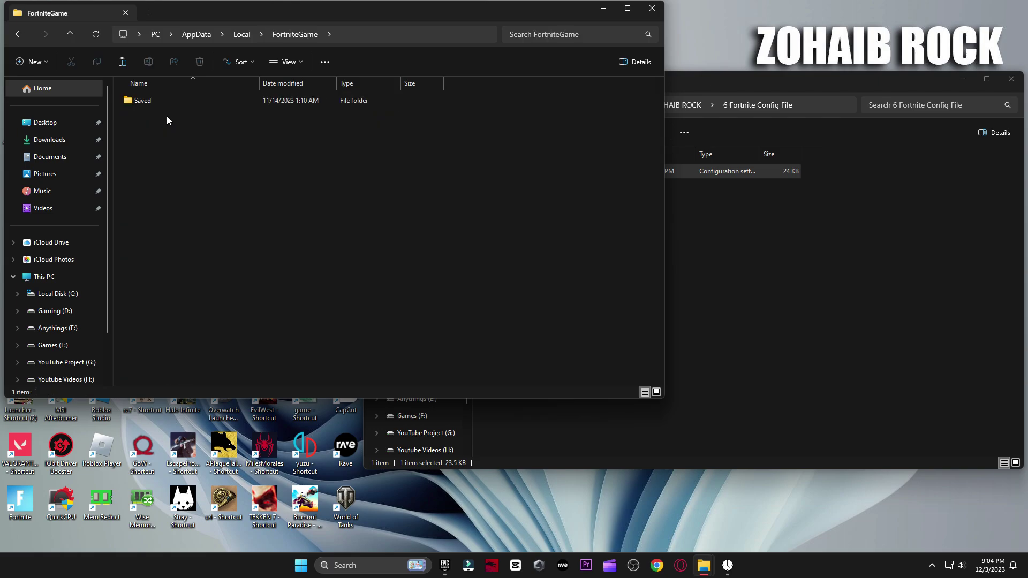
double_click(146, 103)
double_click(162, 115)
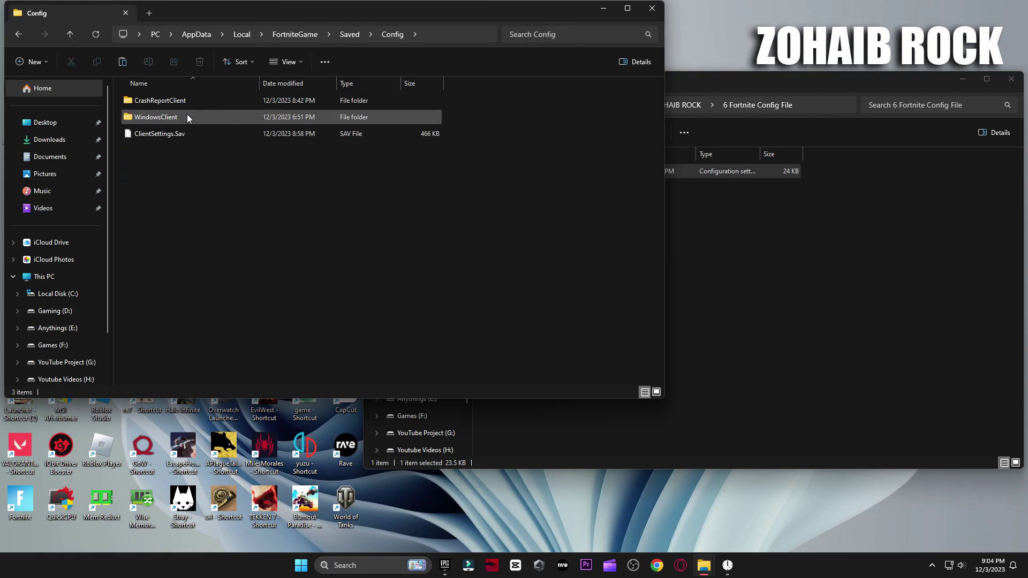
double_click(186, 114)
- Delete the existing file in WindowsClient, paste the pack's GameUserSettings file in its place and close the folder window
right_click(150, 102)
left_click(248, 115)
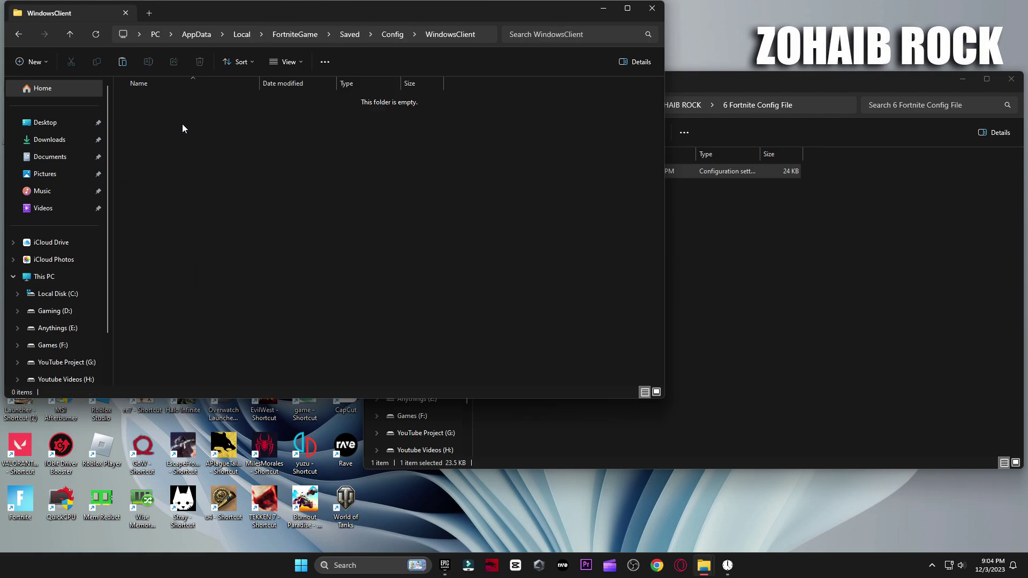
key("ctrl+v")
left_click(651, 8)
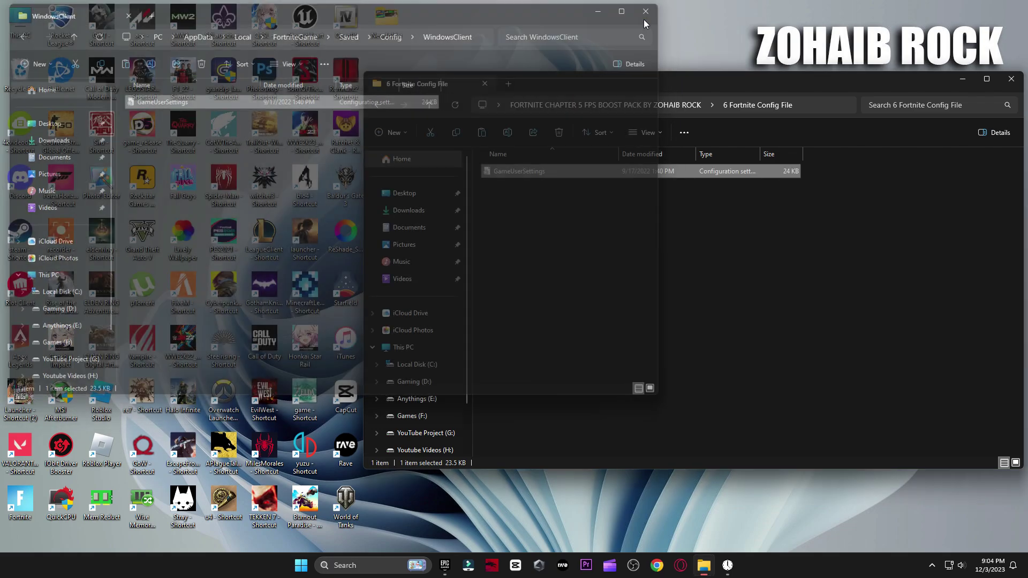
- Open M1 Mouse Acceleration from the pack's 7 Mouse & Keyboard Settings folder, leave Enhance pointer precision off and confirm the mouse properties
key("alt+Up")
double_click(513, 291)
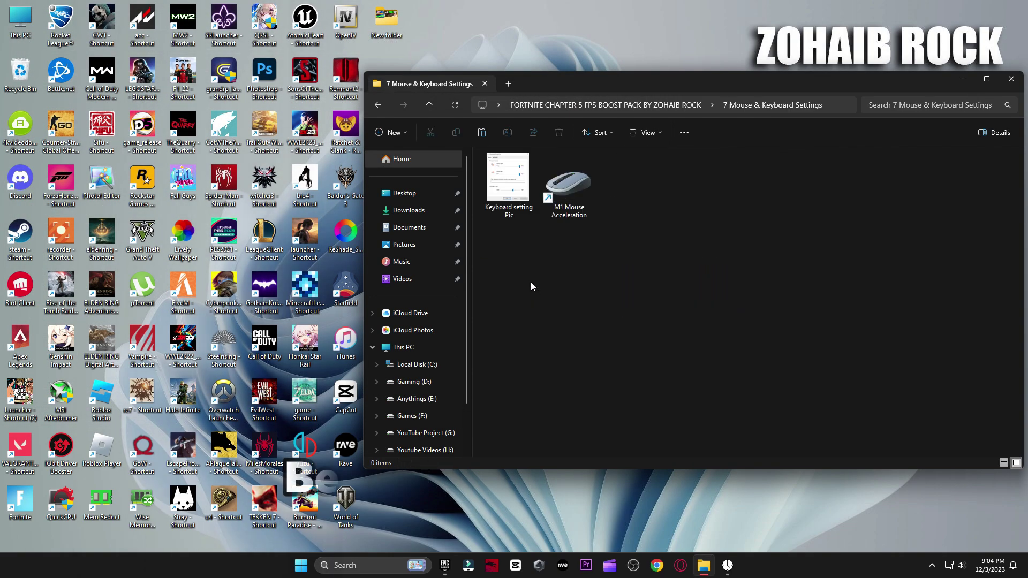
double_click(555, 195)
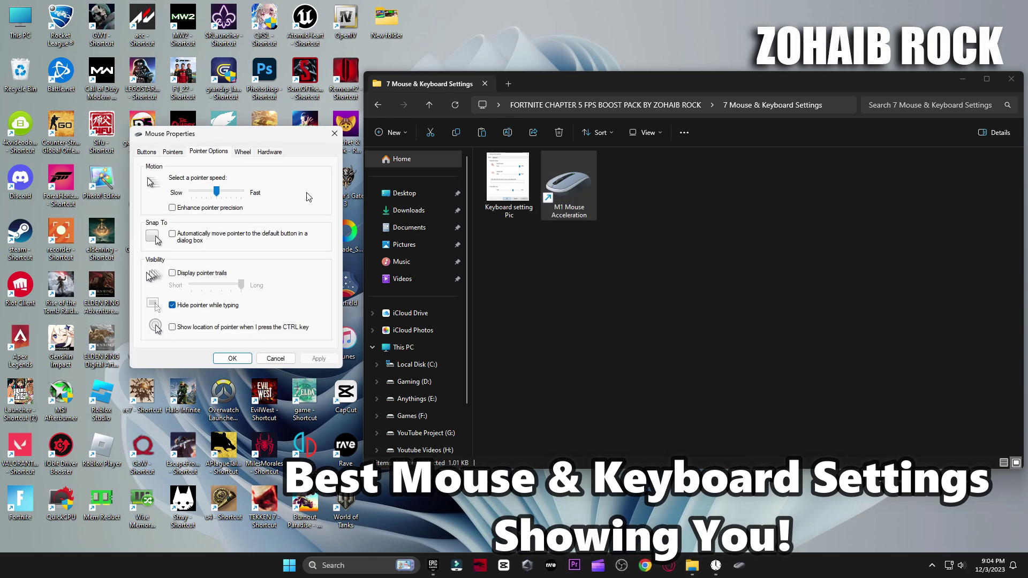
left_click_drag(274, 138, 283, 108)
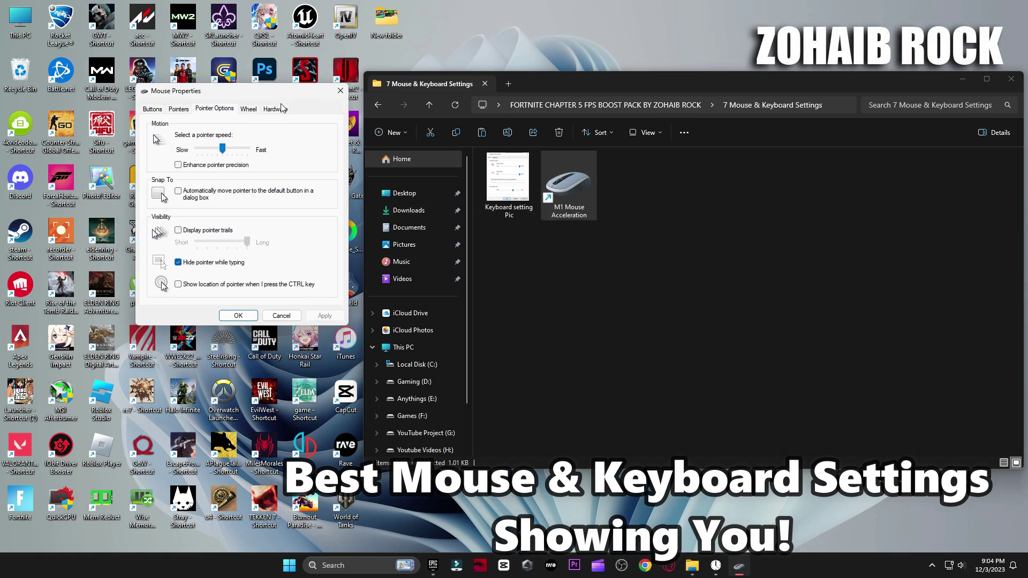
left_click(203, 166)
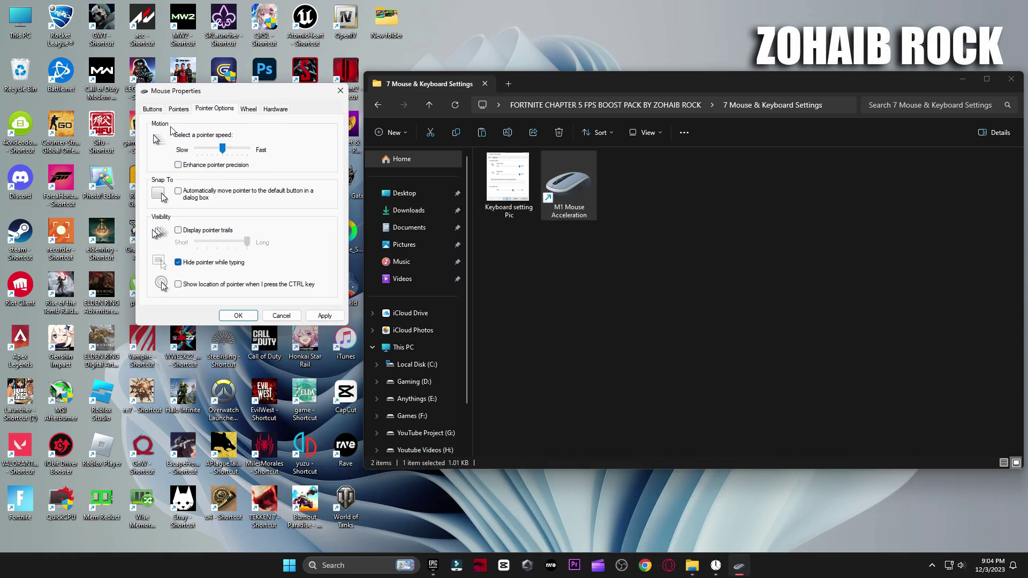
left_click(152, 109)
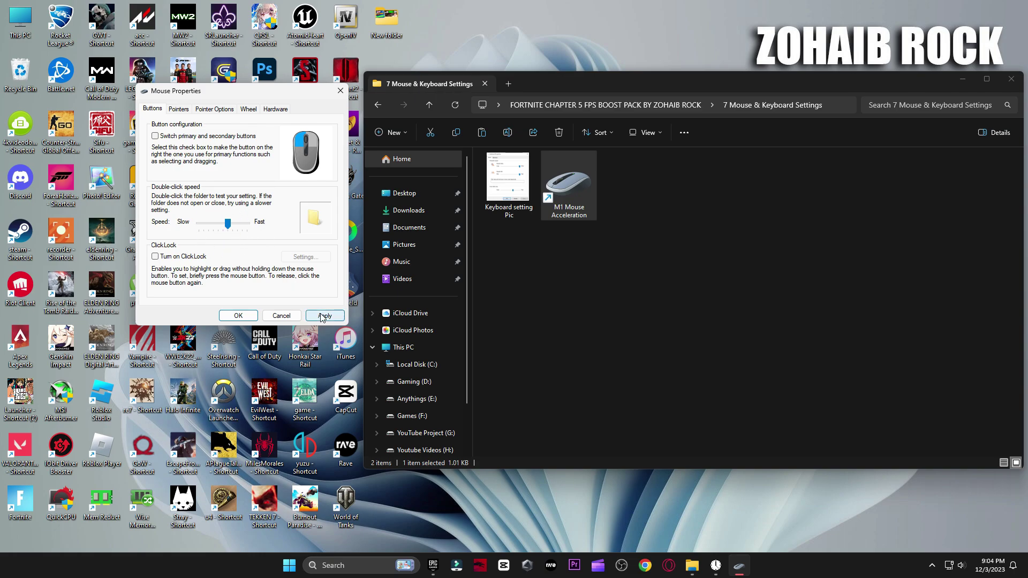
left_click(237, 317)
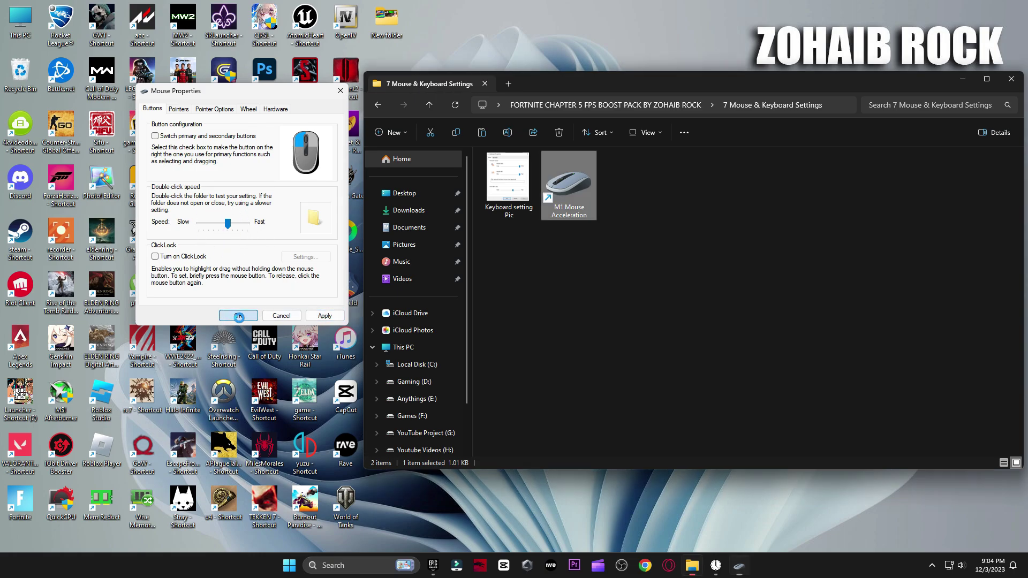
- Open Keyboard setting Pic and the Keyboard control panel, compare their repeat and blink settings side by side, and close the picture
double_click(501, 190)
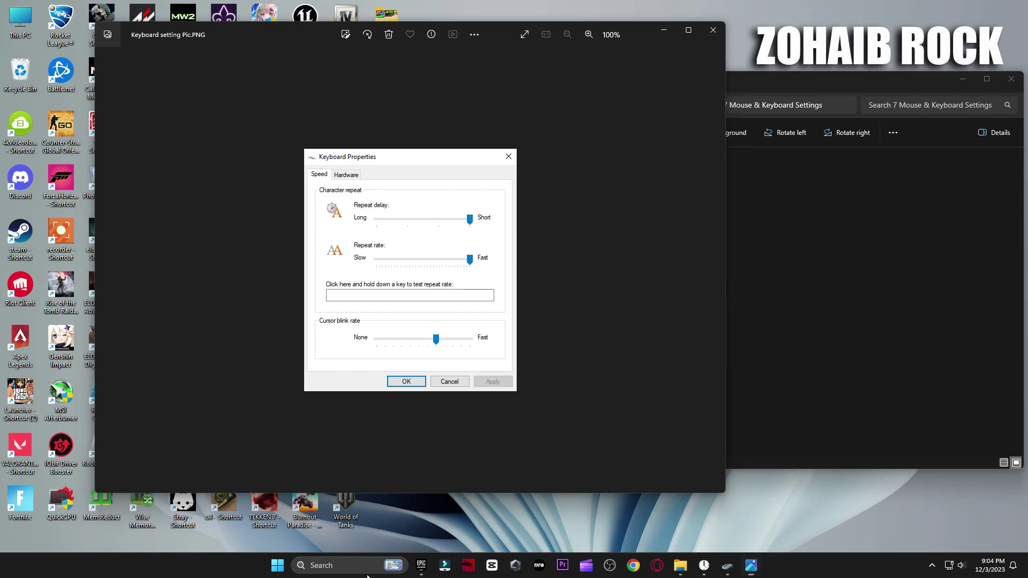
left_click(360, 566)
type("key")
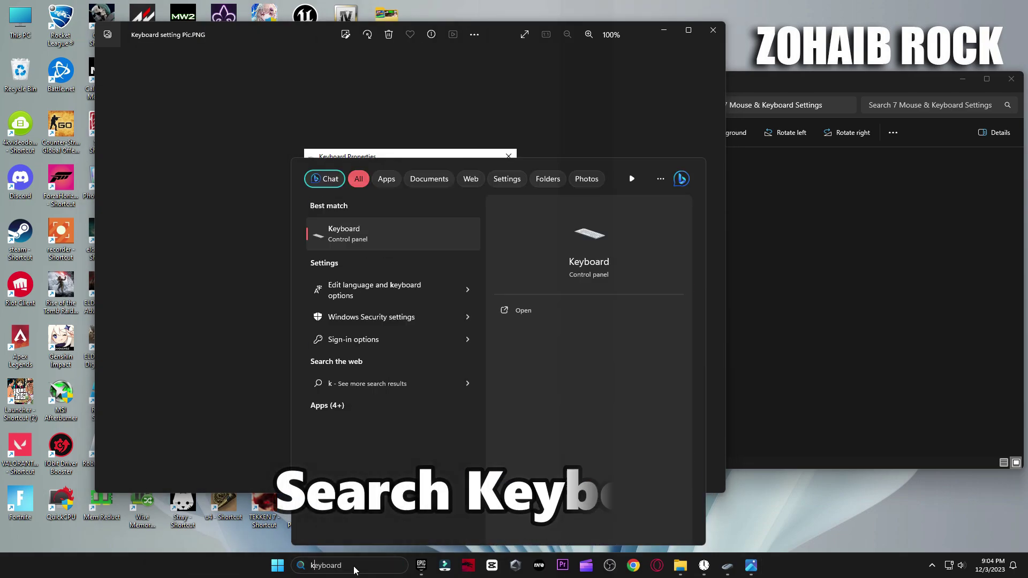
type("board")
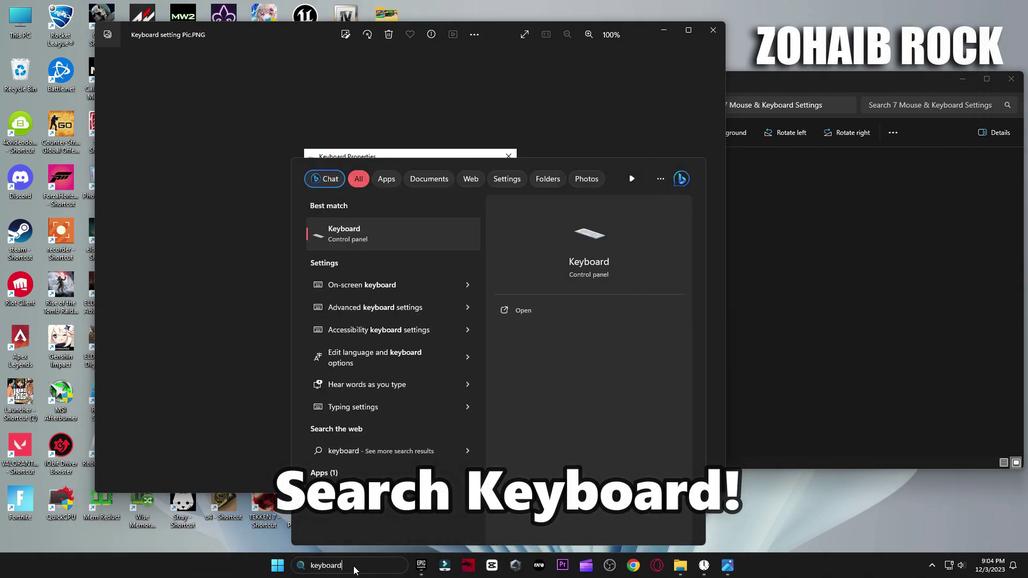
left_click(349, 226)
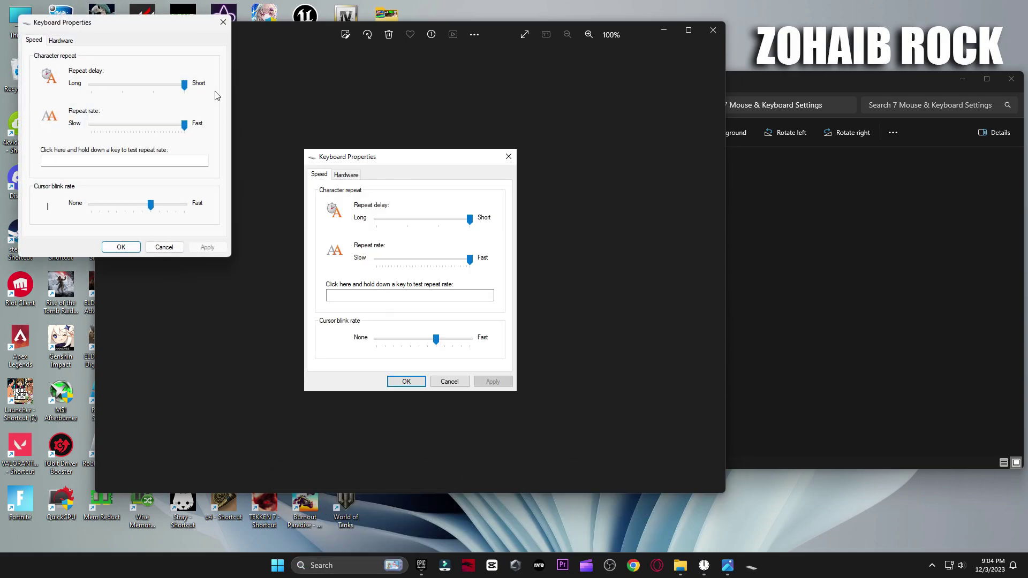
left_click_drag(172, 27, 239, 163)
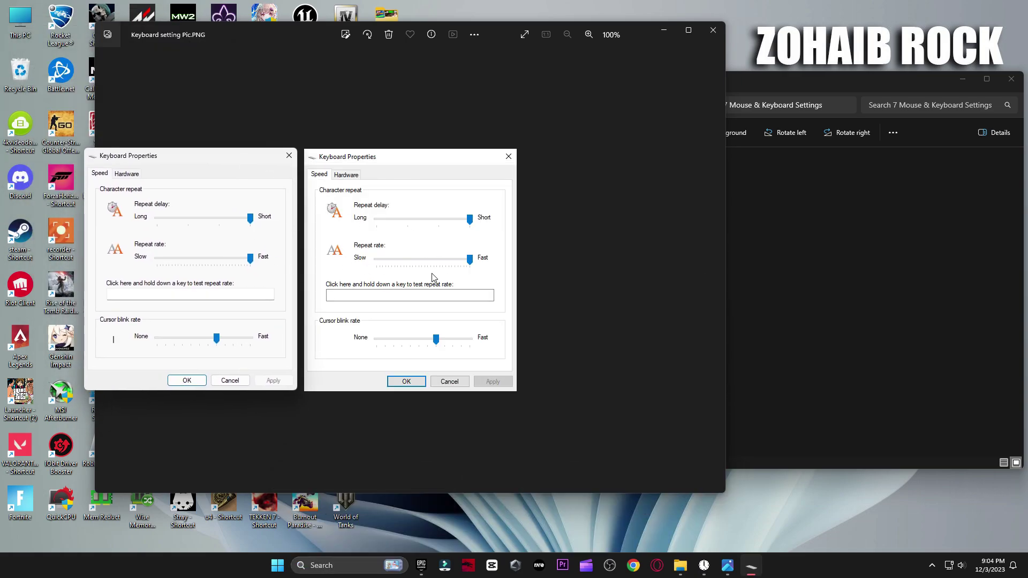
left_click(712, 30)
- Open the pack's 8 Fortnite Mode Settings Pics folder and show its contents as extra large icons
key("alt+Up")
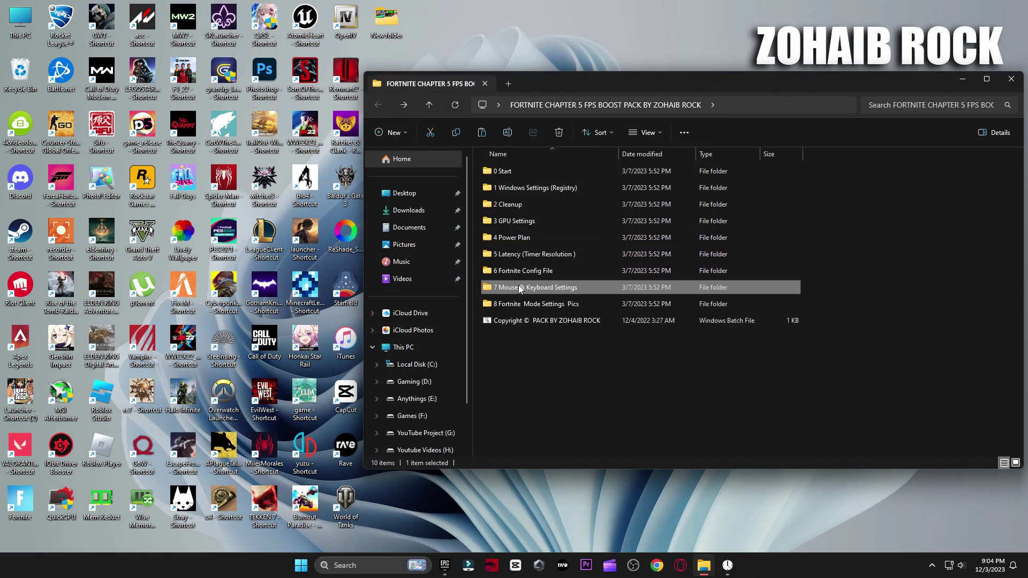
left_click(588, 306)
double_click(548, 303)
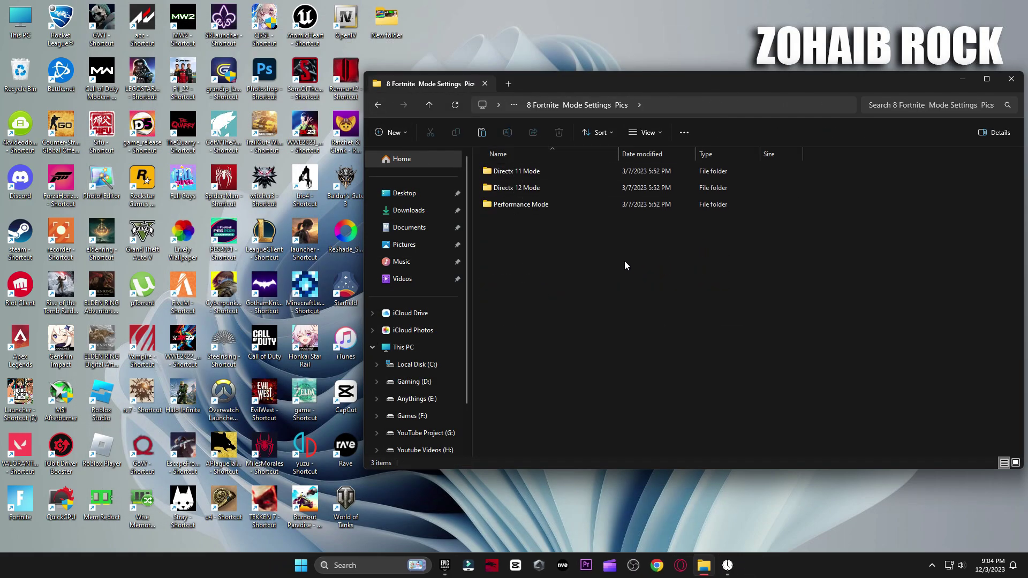
right_click(594, 269)
mouse_move(657, 306)
left_click(745, 303)
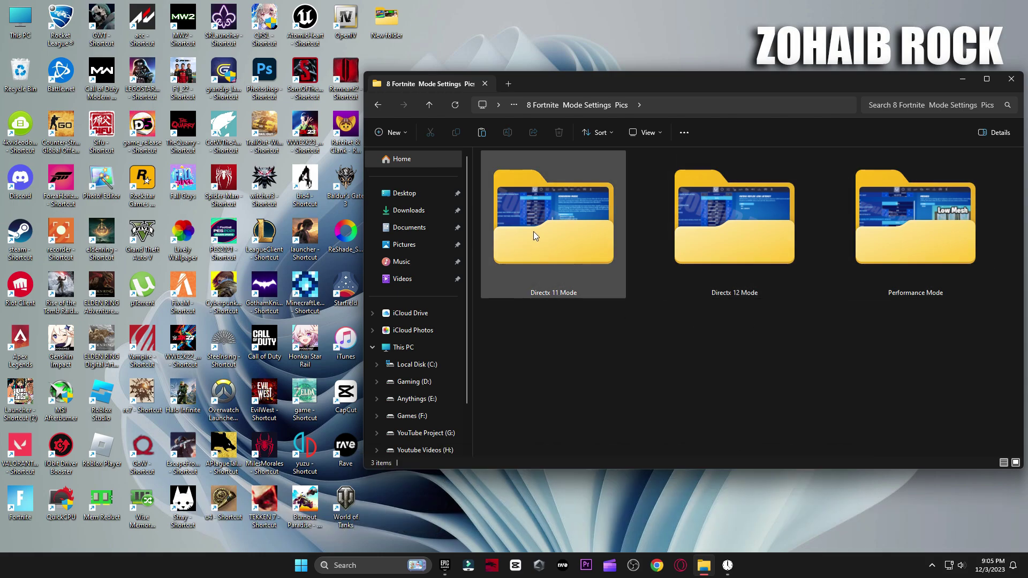
- Open the Directx 11 Mode folder, view both of its recommended video settings pictures and return to the parent folder
double_click(533, 231)
double_click(510, 198)
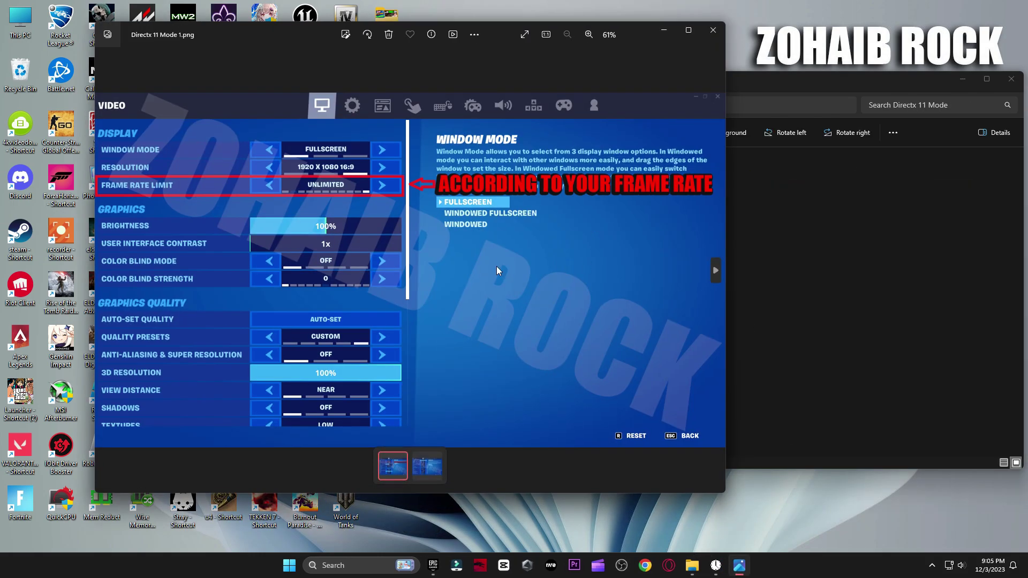
key("Right")
left_click(712, 30)
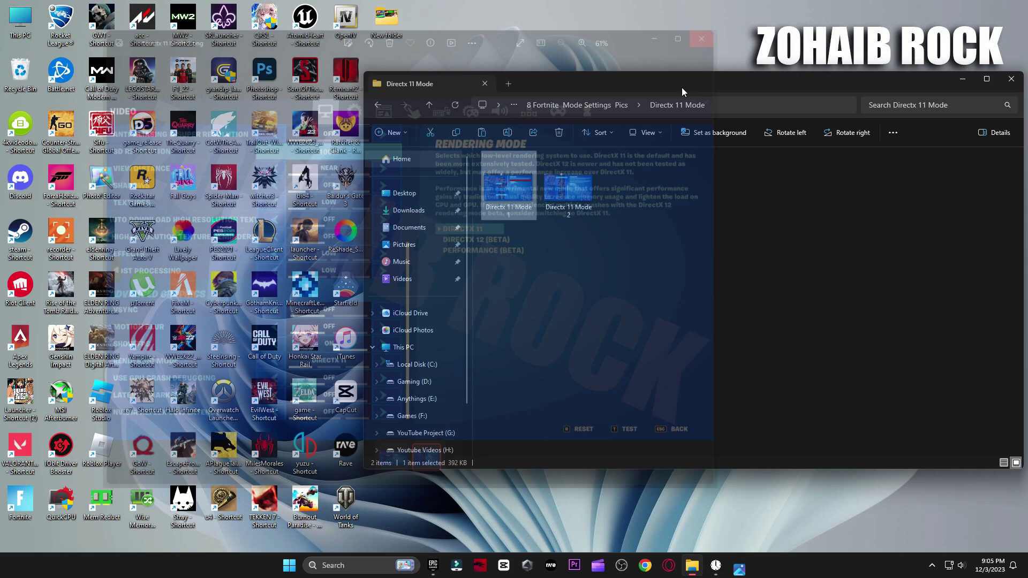
key("alt+Left")
- View both pictures of recommended video settings in the Directx 12 Mode folder, then go back to the mode folders
double_click(718, 227)
left_click(498, 195)
key("Return")
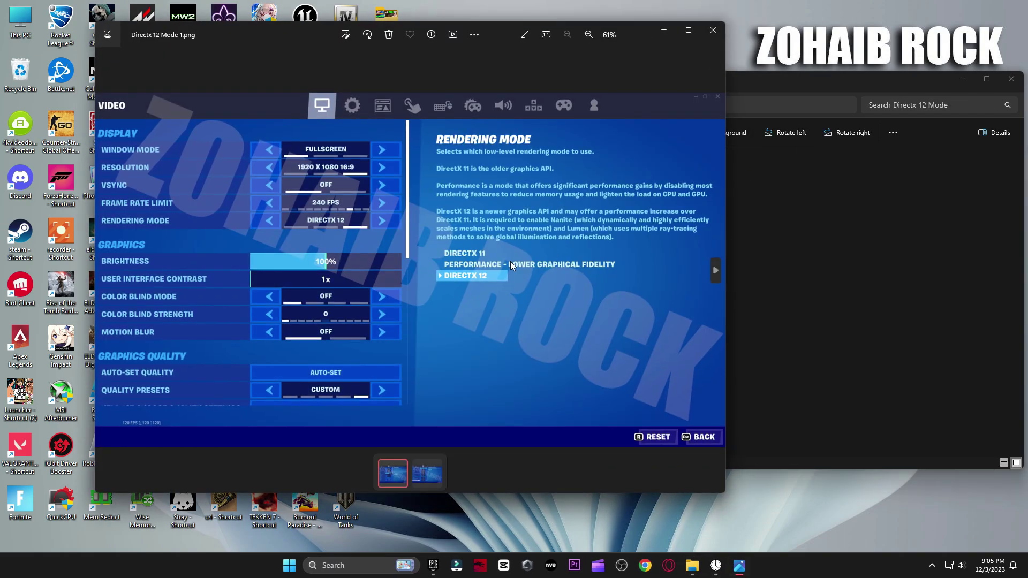
key("Right")
left_click(712, 30)
key("alt+Left")
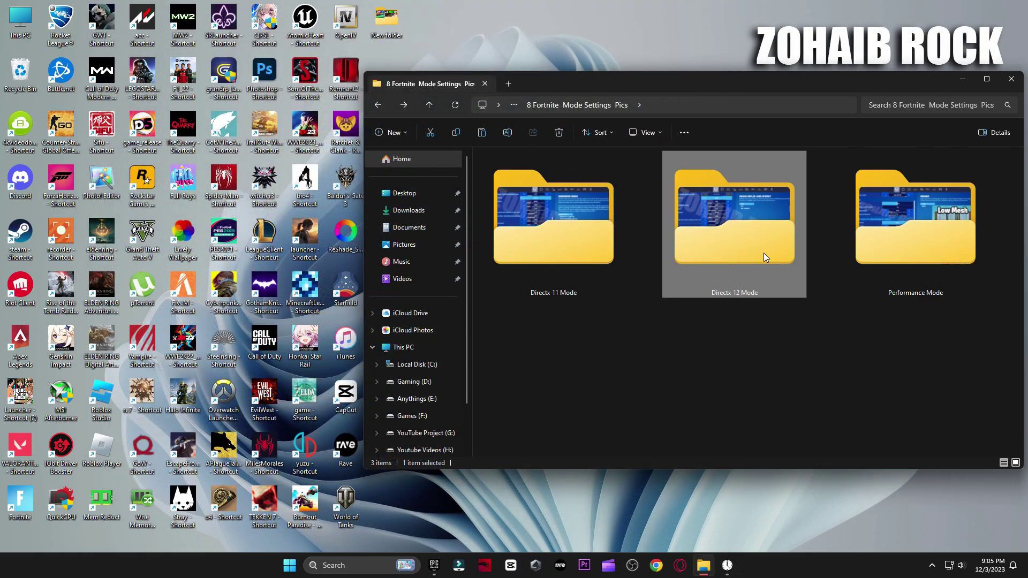
- View the three Performance Mode pictures through Performance Mode Low Meshes, and close the picture and the folder window
double_click(910, 225)
left_click(508, 187)
key("Return")
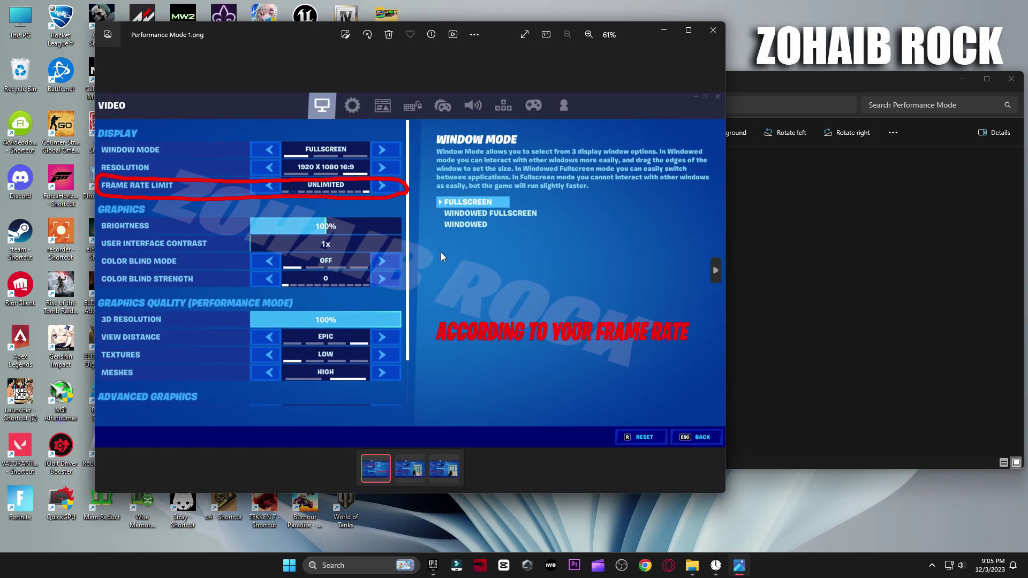
key("Right")
key("Right")
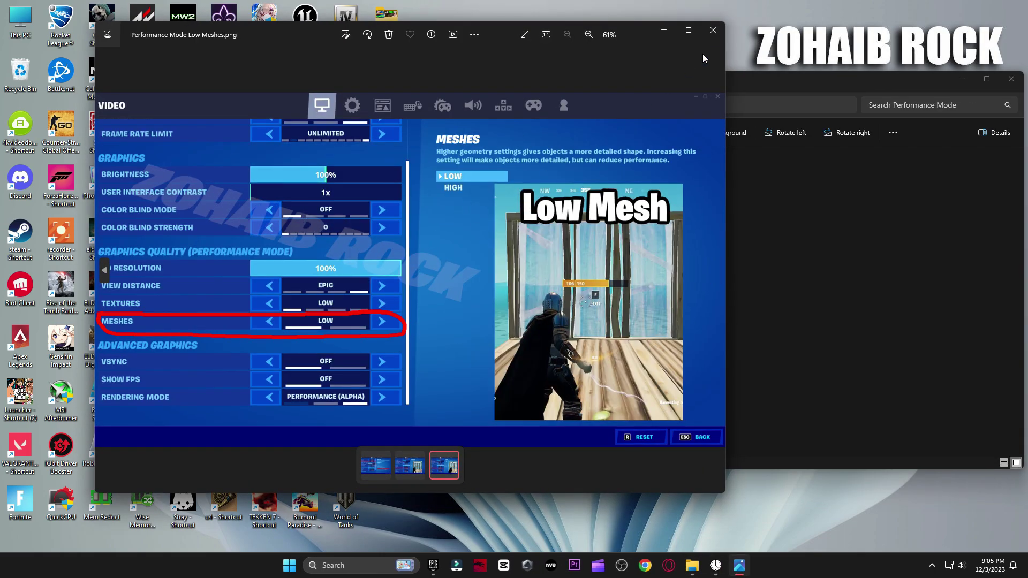
left_click(712, 30)
left_click(1011, 79)
- Open Windows Settings, go to Gaming's Game Mode page and open its related Graphics settings
key("super")
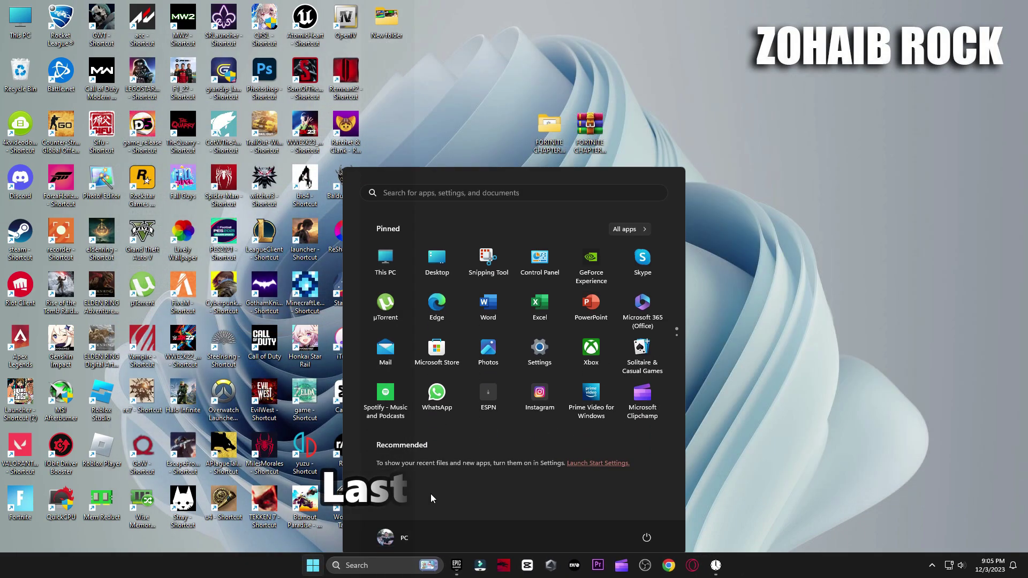
left_click(540, 343)
left_click(123, 289)
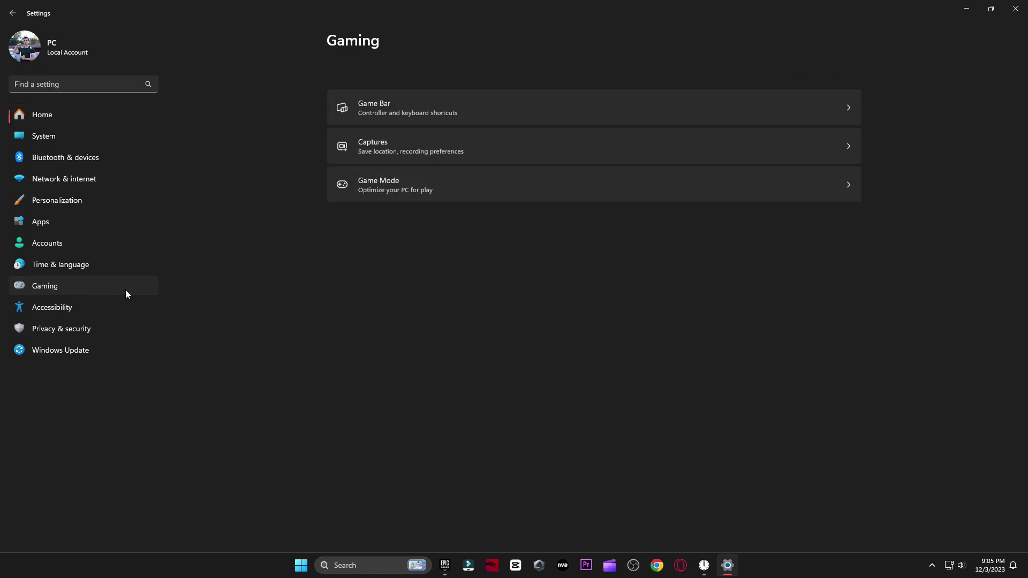
left_click(409, 157)
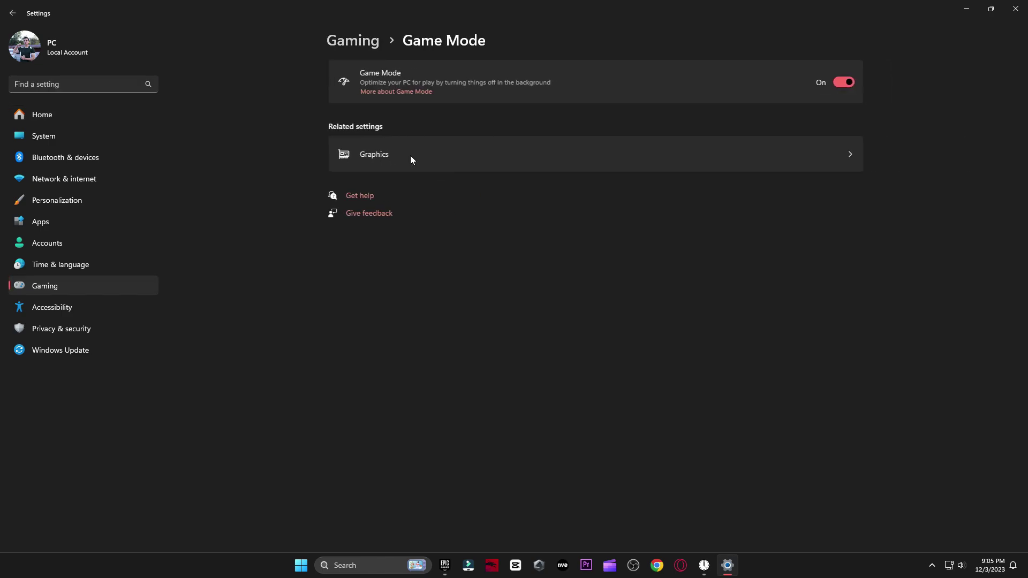
left_click(400, 159)
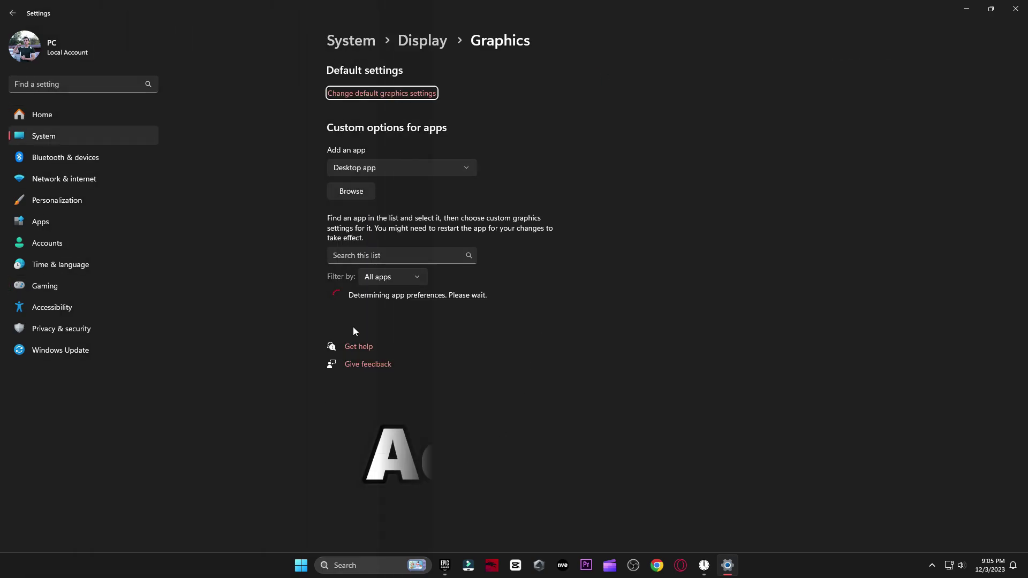
- Remove the existing Fortnite entry from the custom graphics options for apps
scroll(399, 385, "down", 3)
left_click(374, 337)
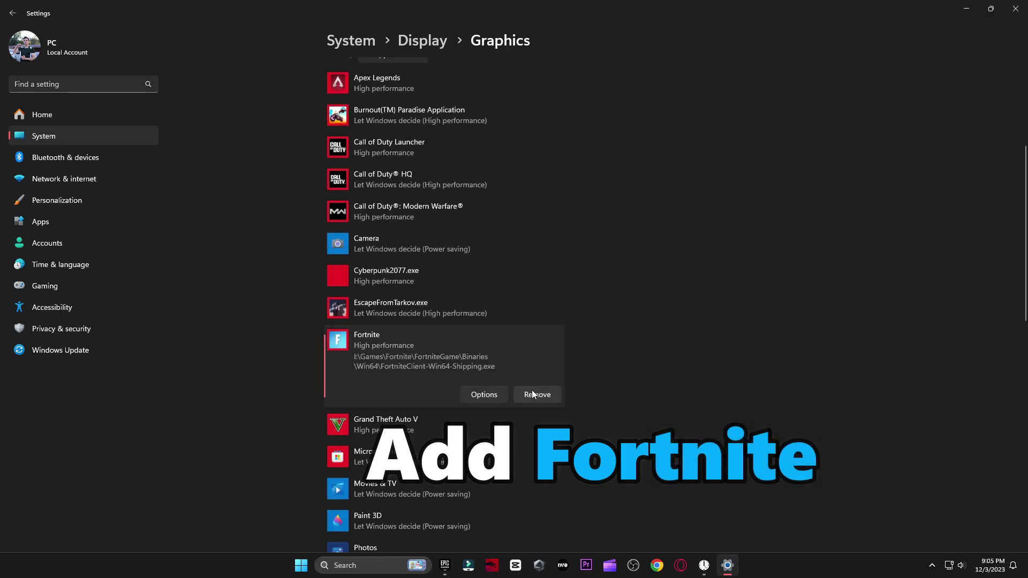
left_click(532, 395)
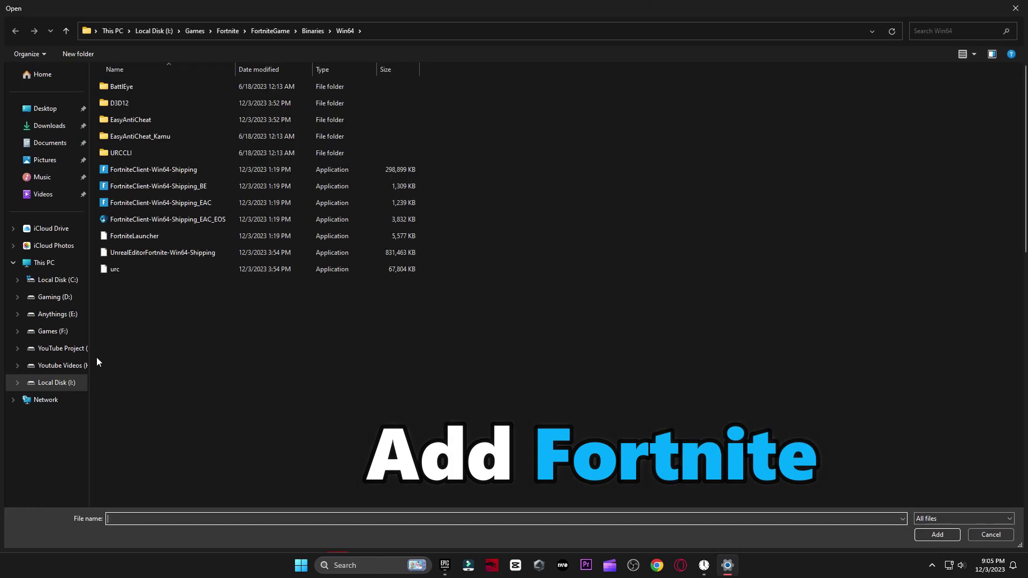
- Add FortniteClient-Win64-Shipping from I:\Games\Fortnite\FortniteGame\Binaries\Win64 as a desktop app in the graphics options
left_click(58, 382)
double_click(131, 89)
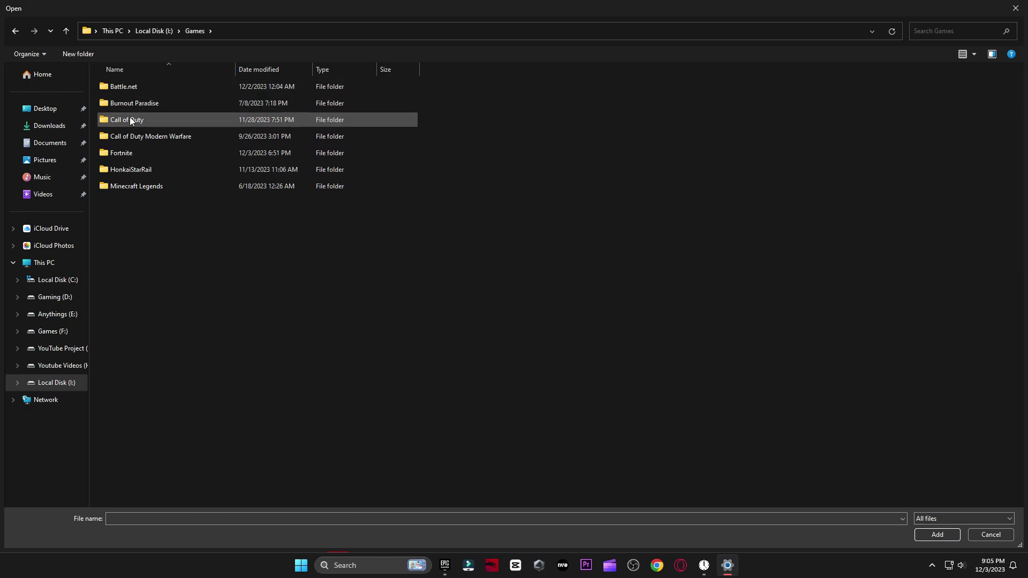
double_click(130, 155)
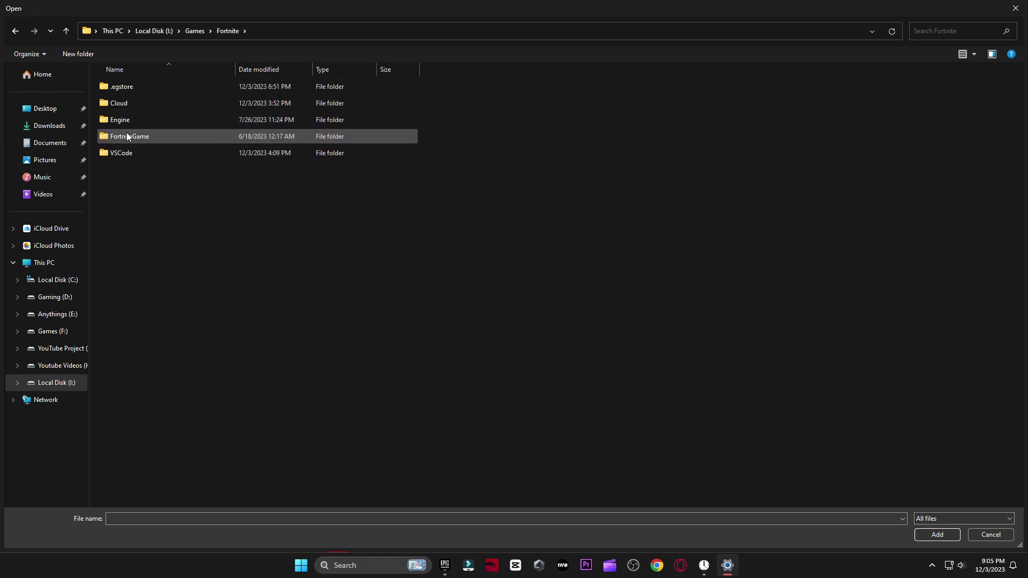
double_click(152, 139)
double_click(146, 87)
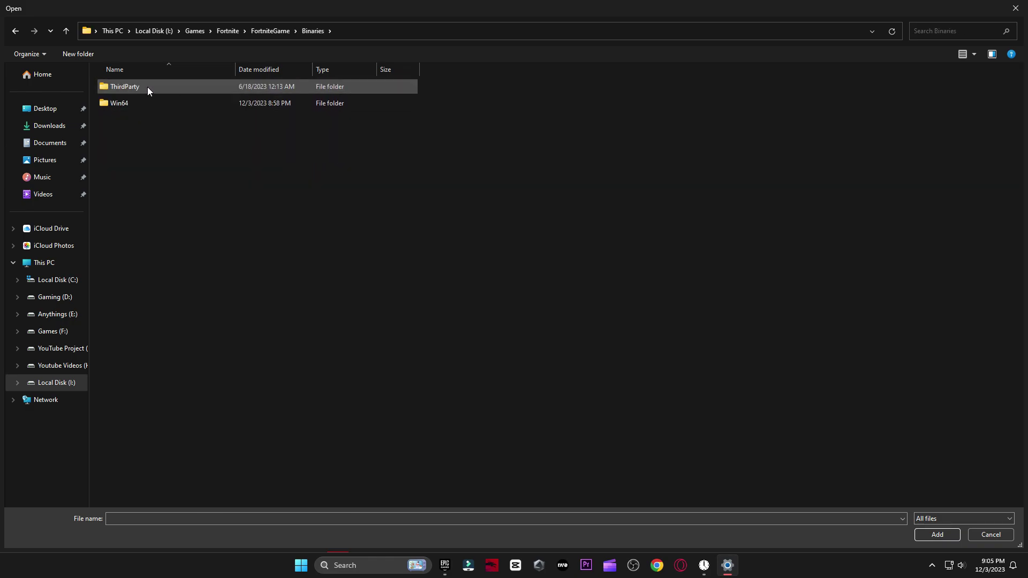
double_click(151, 104)
left_click(153, 169)
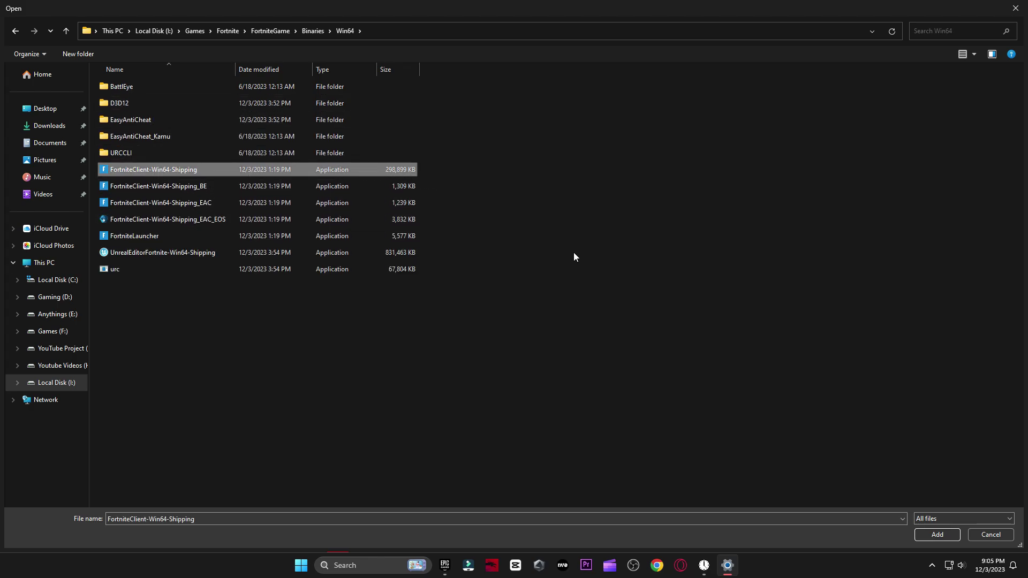
left_click(937, 534)
- Set Fortnite's graphics preference to High performance, save it and close Settings
left_click(468, 429)
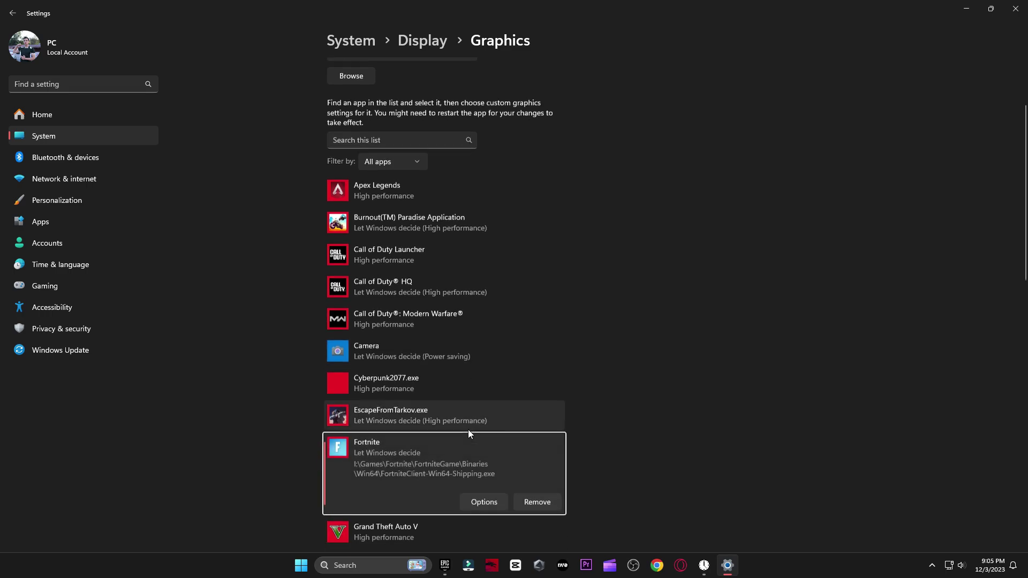
scroll(471, 396, "down", 2)
left_click(480, 357)
left_click(473, 275)
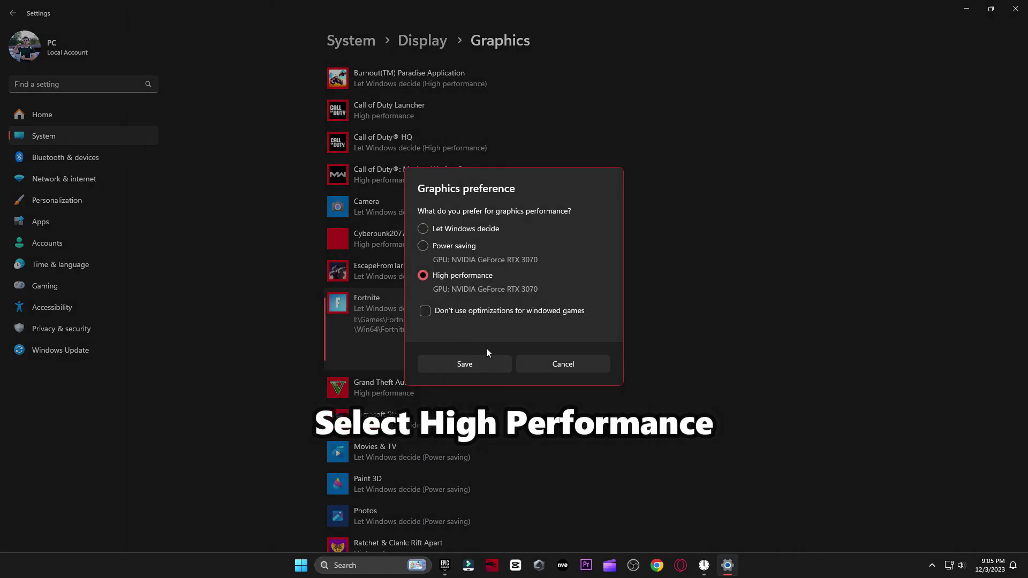
left_click(489, 365)
left_click(1016, 9)
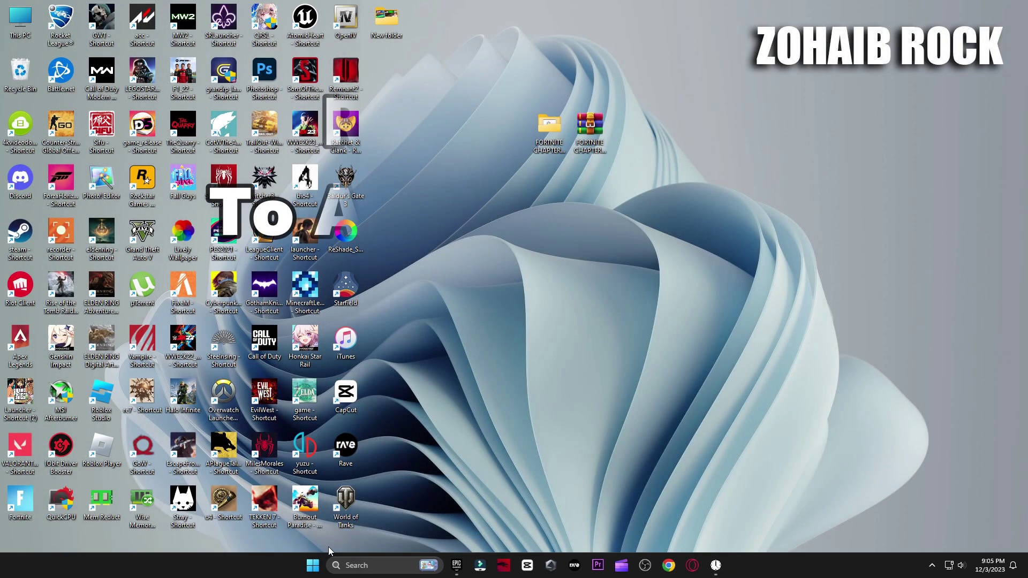
- Restart the PC to apply the changes
left_click(313, 565)
left_click(645, 528)
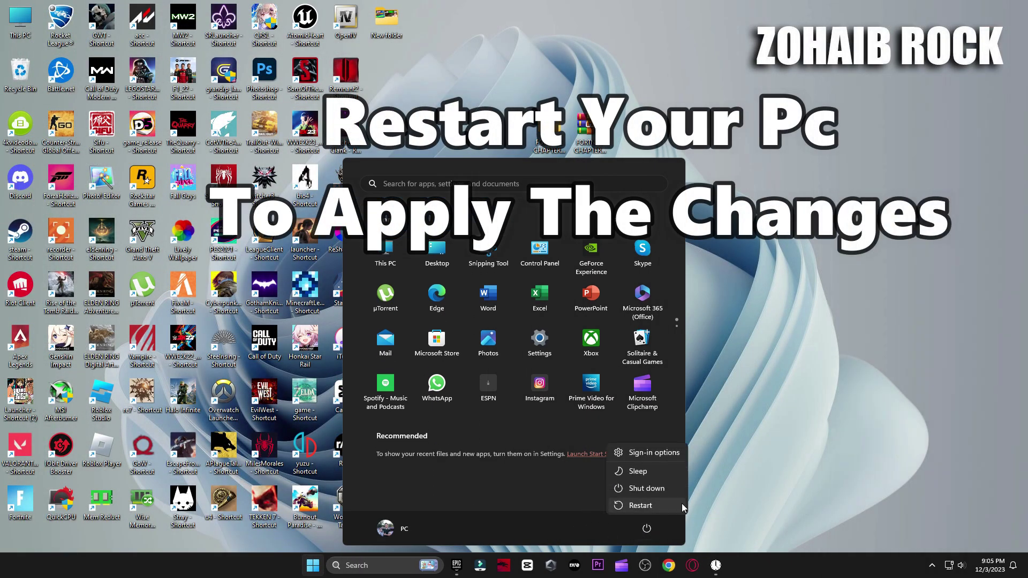